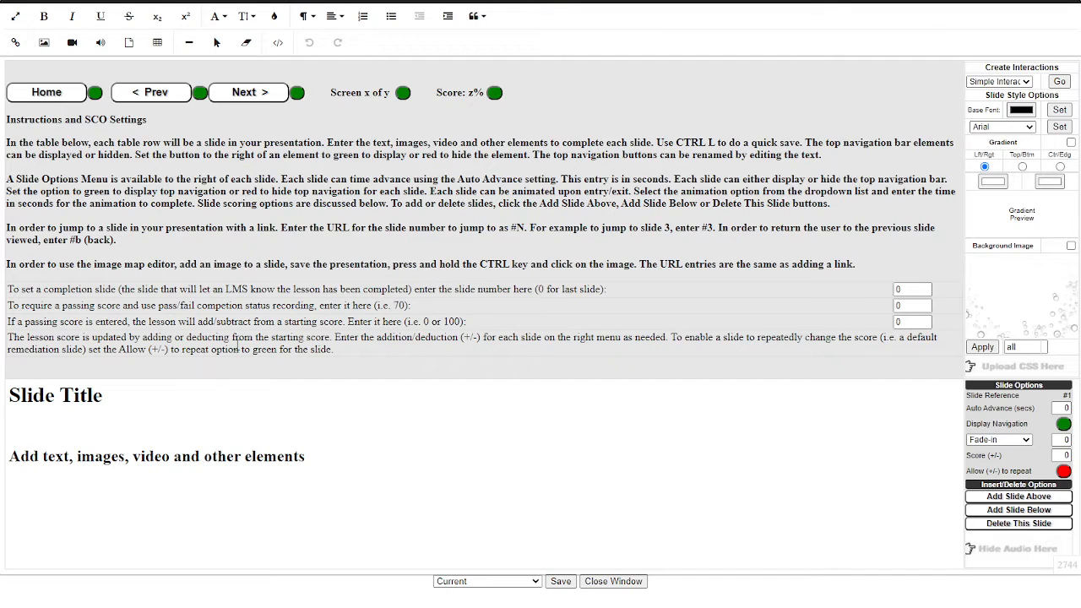
- Retitle the first slide "Final Exam" and delete its placeholder body text
left_click_drag(115, 399, 13, 399)
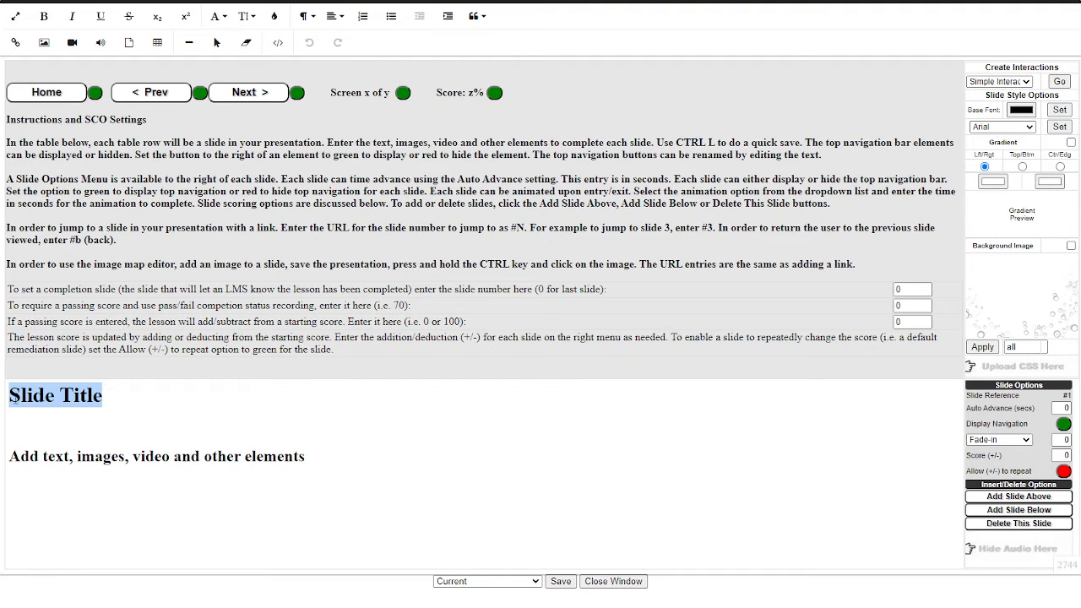
type("Fina")
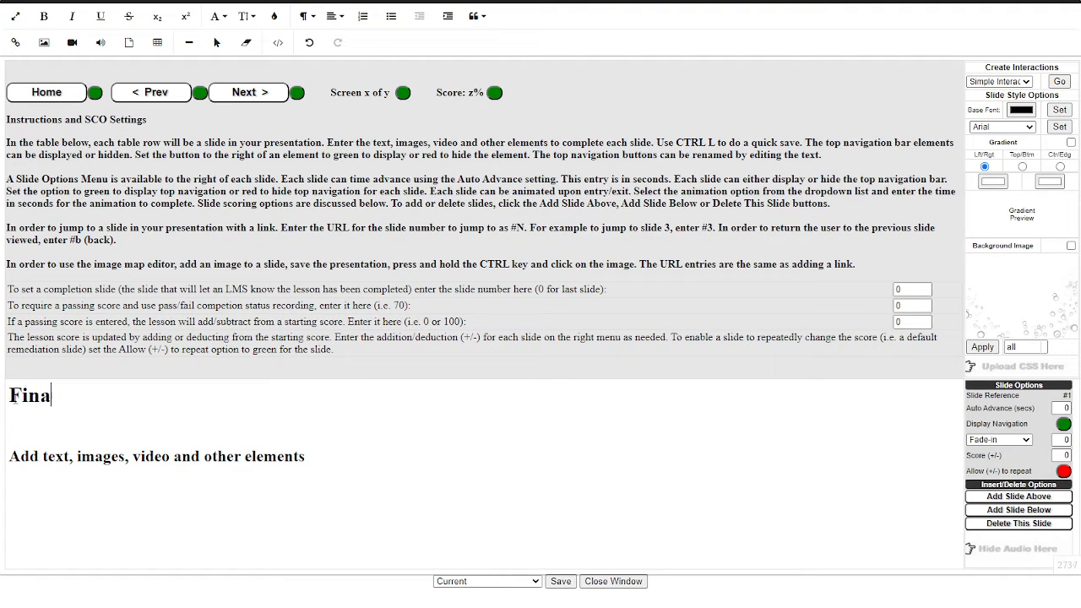
type("l Exam")
left_click_drag(316, 463, 9, 470)
triple_click(9, 467)
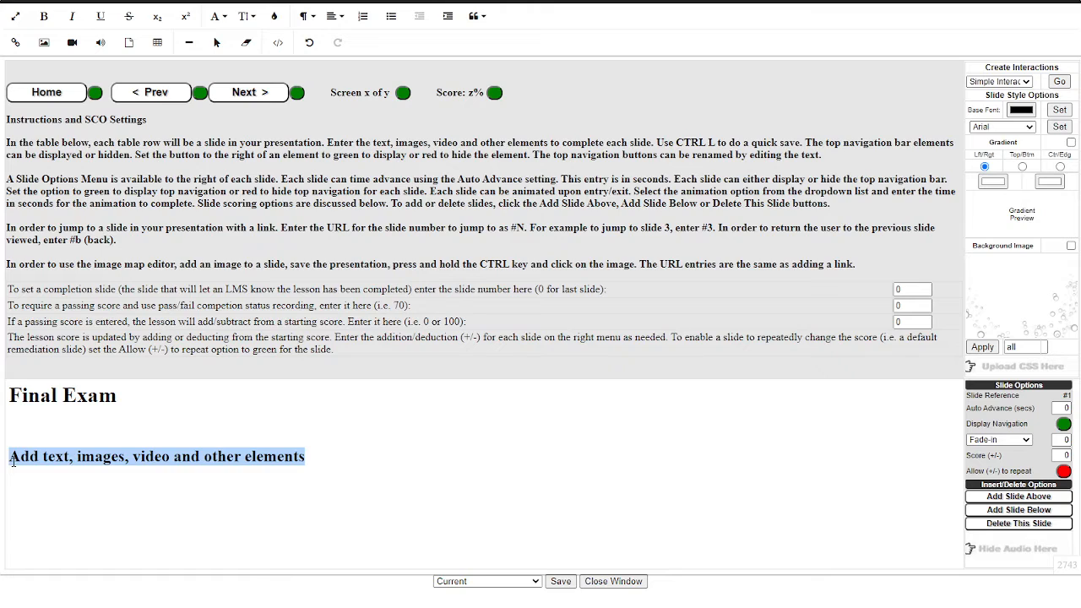
key("BackSpace")
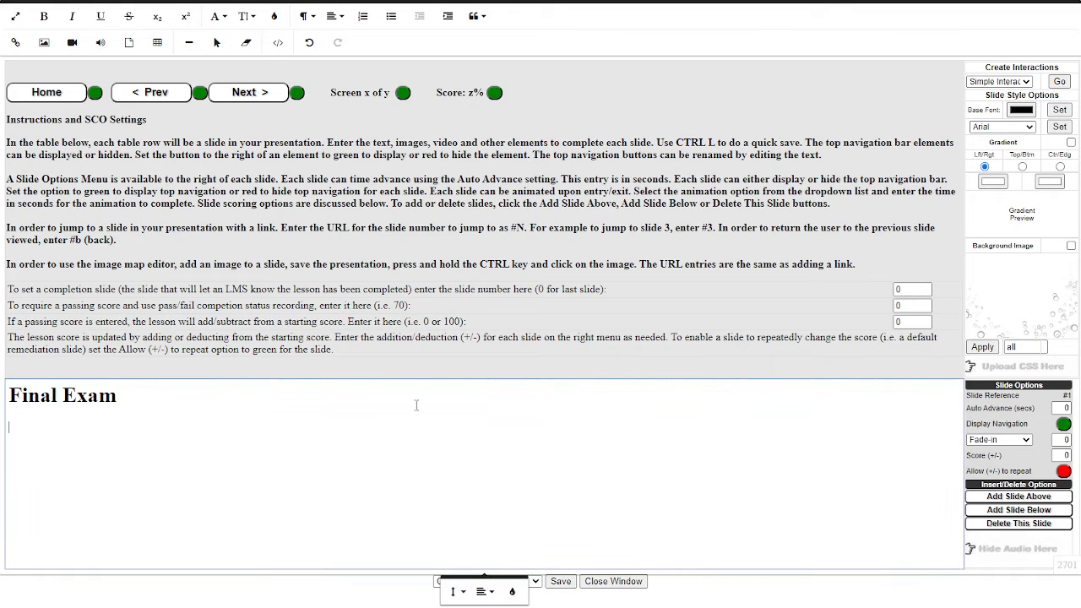
- Start creating a Multiple Selection Interaction for the slide
left_click(1011, 85)
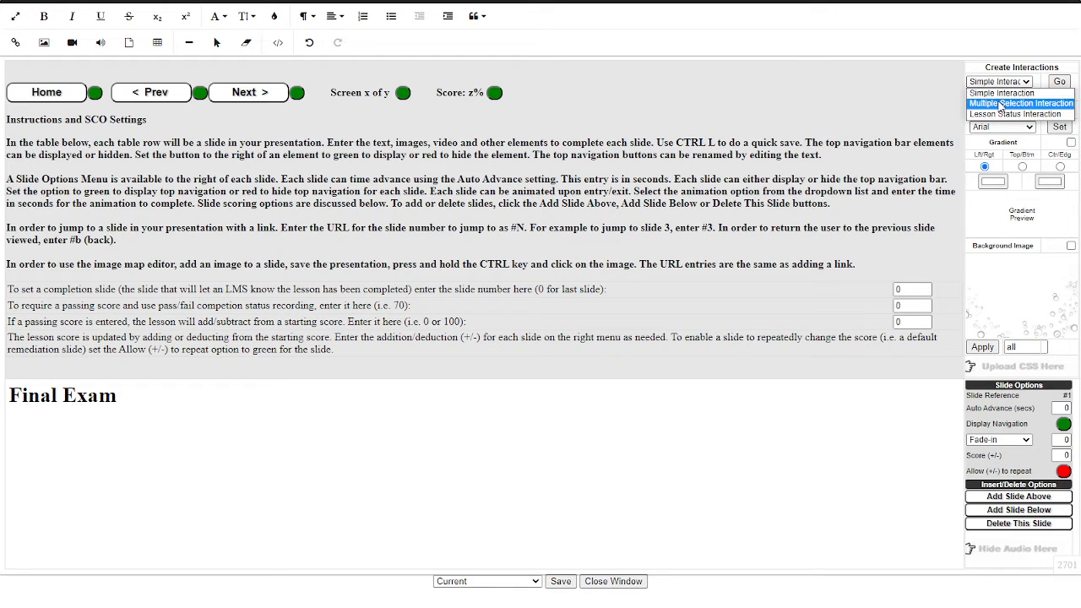
left_click(1001, 105)
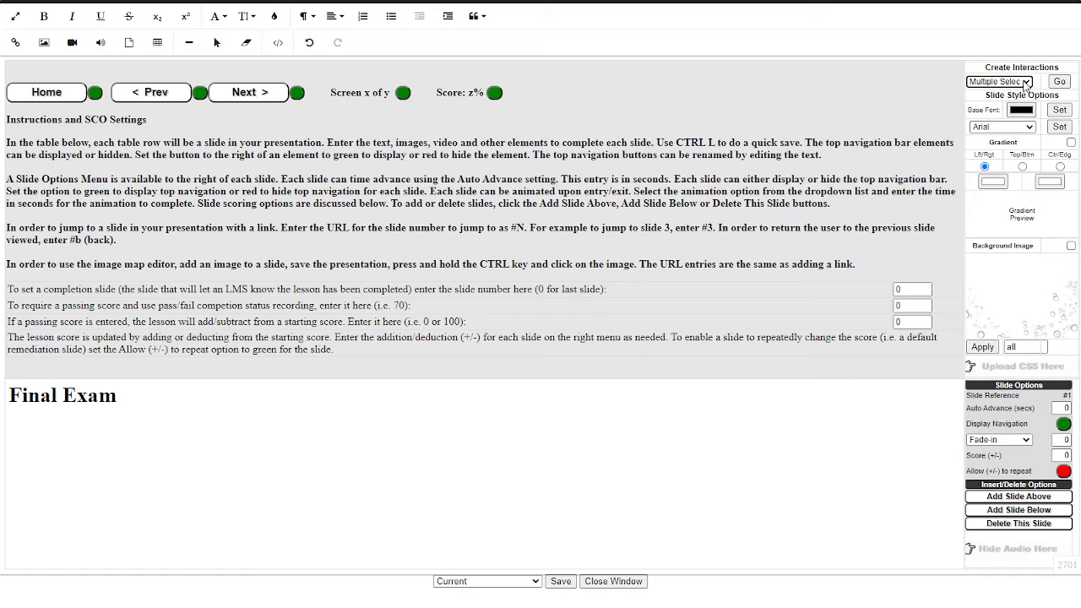
left_click(1060, 82)
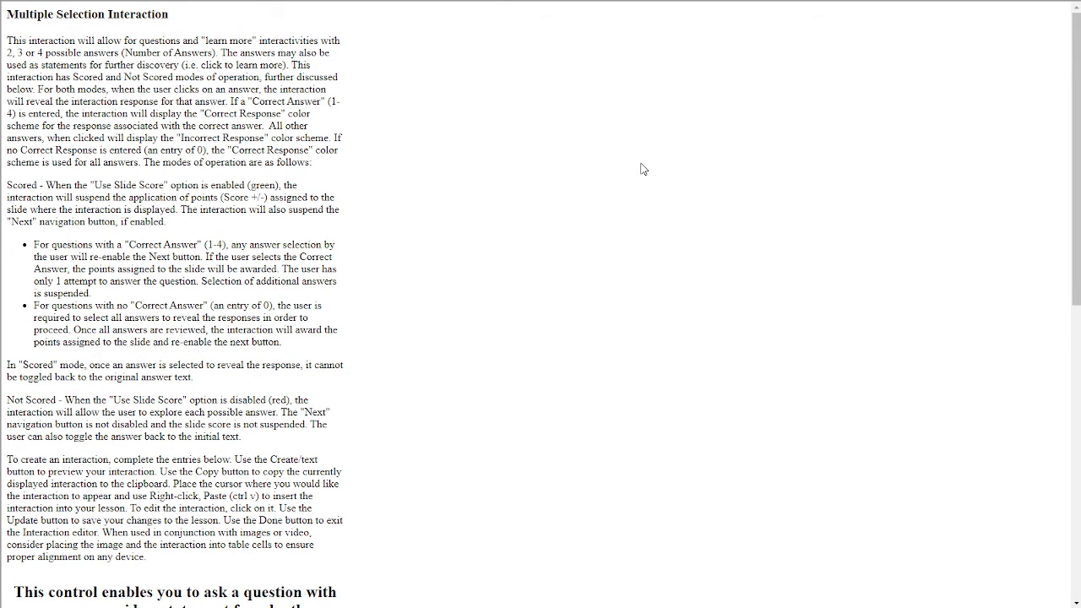
- Enter "What is the best eLearning Authoring Tool" as the interaction's question
scroll(641, 169, "down", 3)
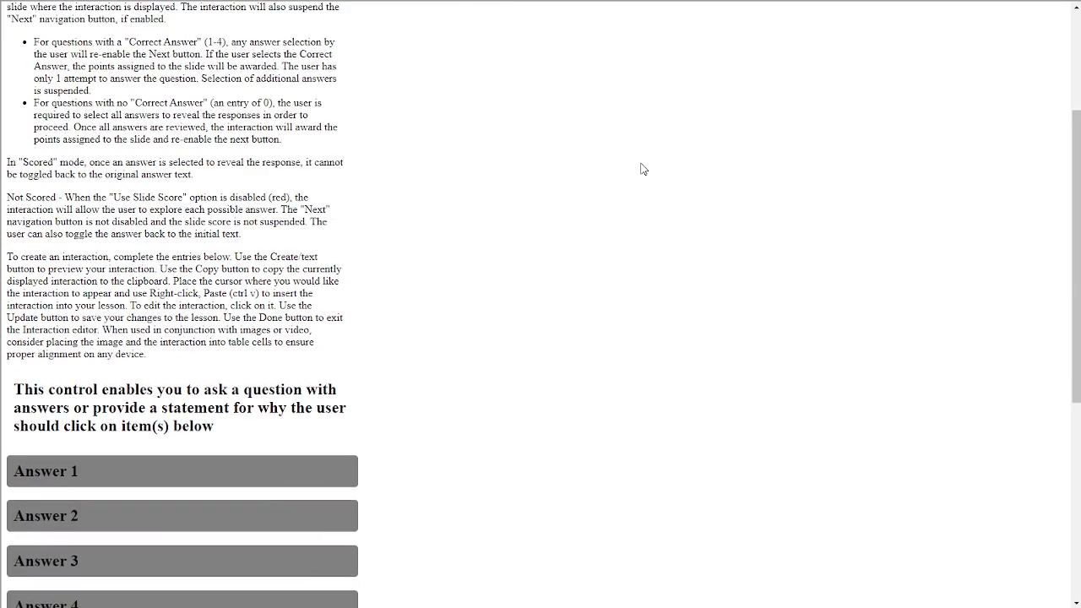
scroll(641, 169, "down", 5)
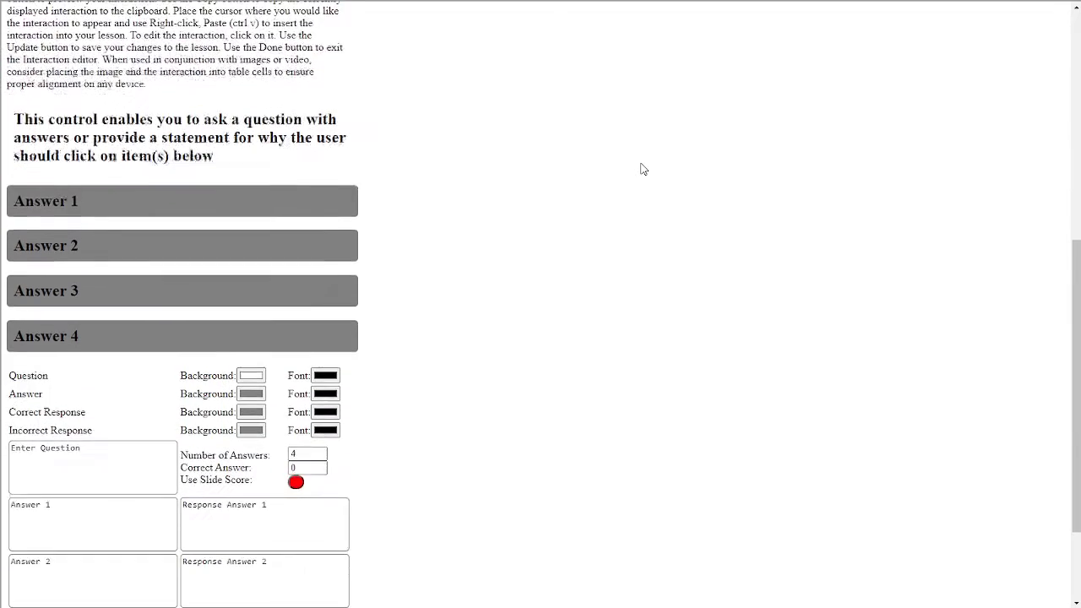
scroll(641, 169, "down", 1)
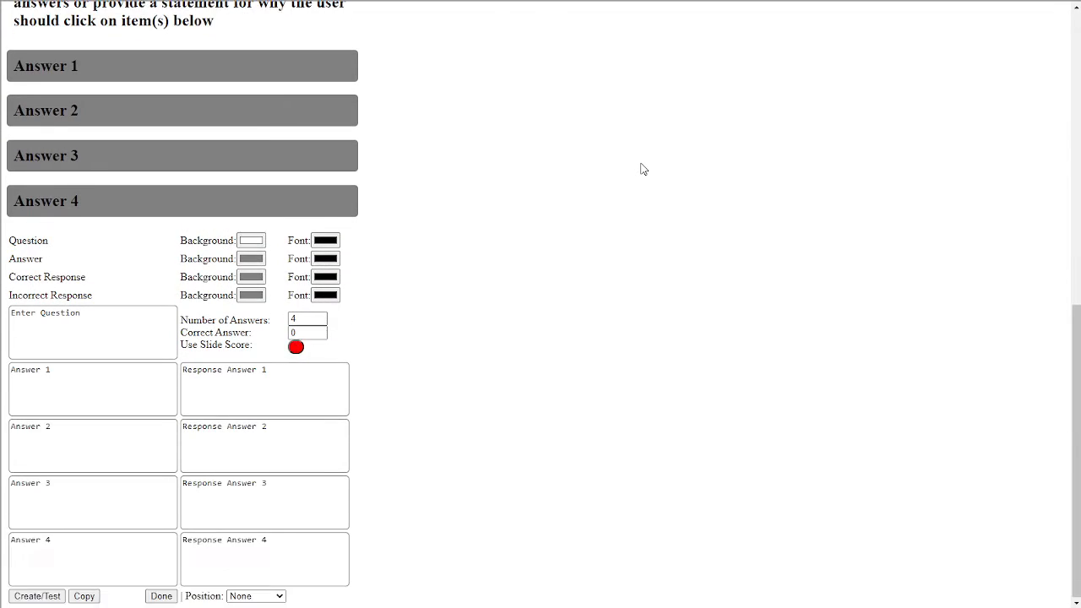
scroll(641, 169, "up", 1)
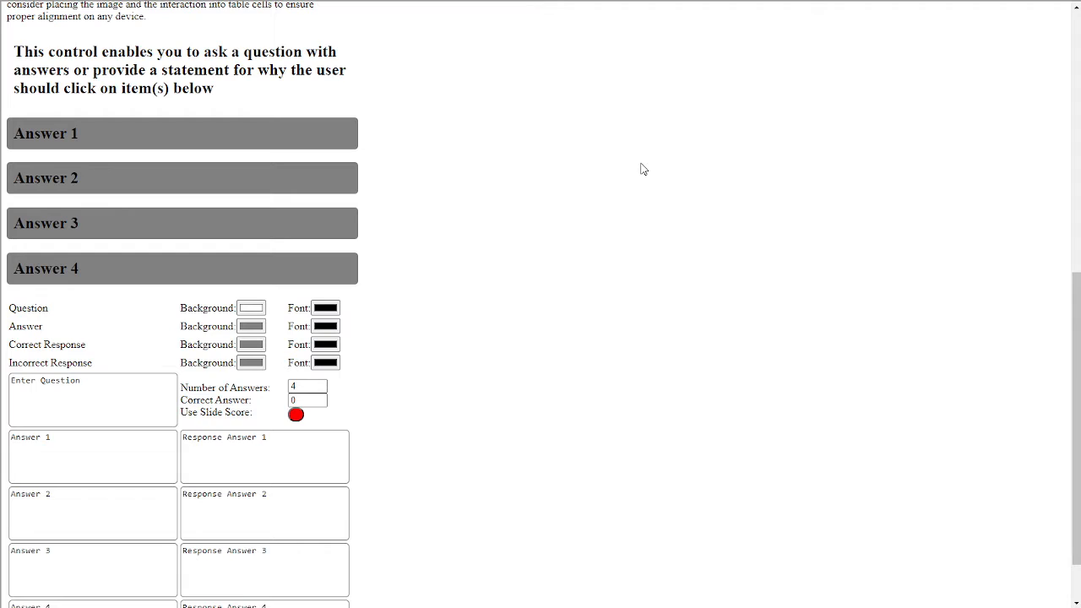
left_click_drag(99, 381, 12, 381)
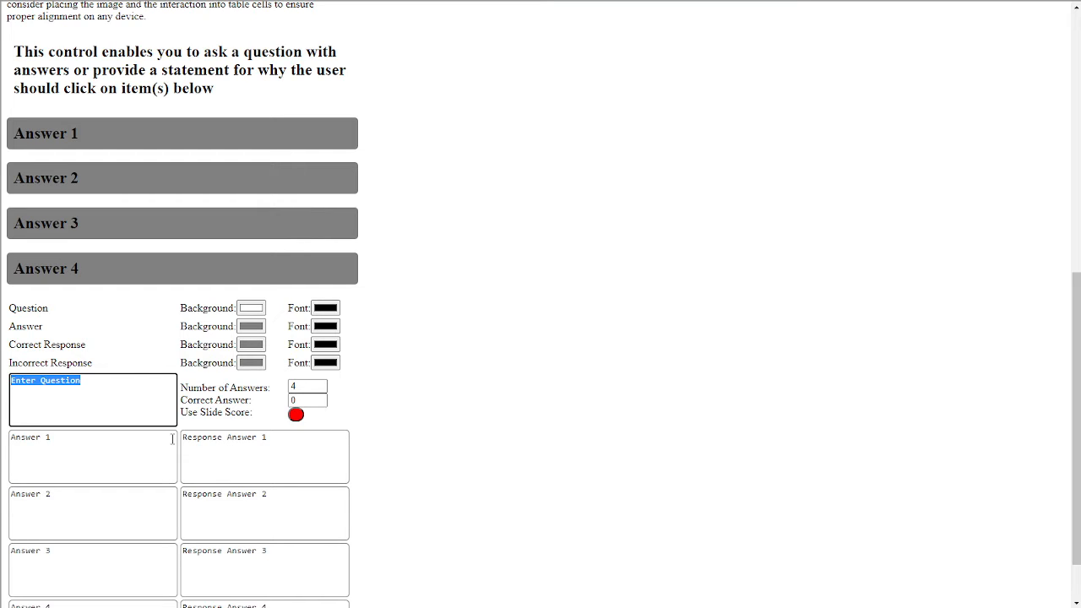
type("What")
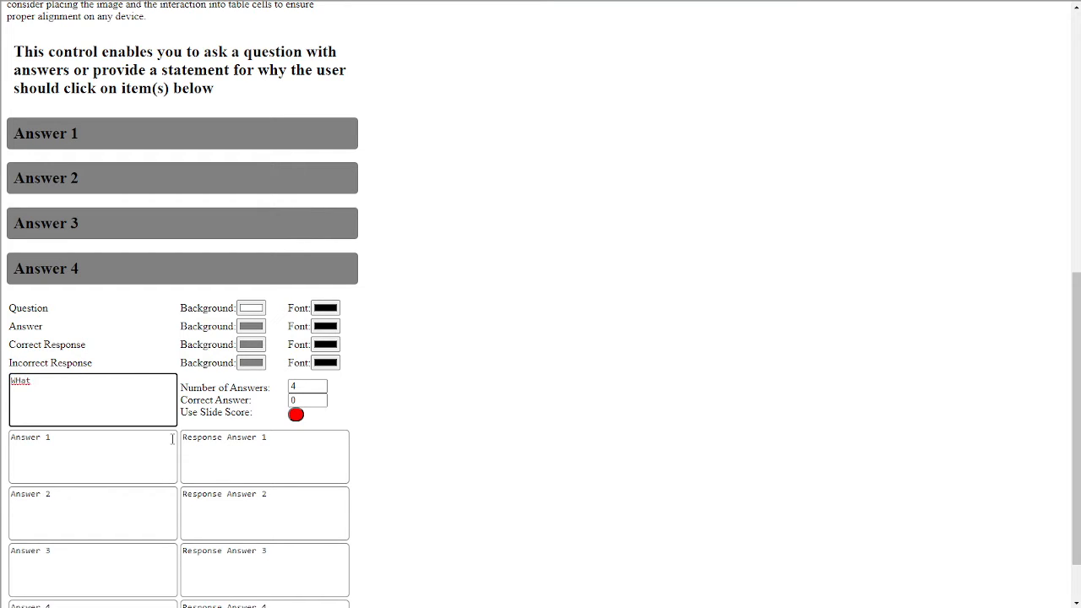
key("BackSpace")
key("BackSpace")
key("BackSpace")
key("BackSpace")
type("hat is the best eLearning Authoring ")
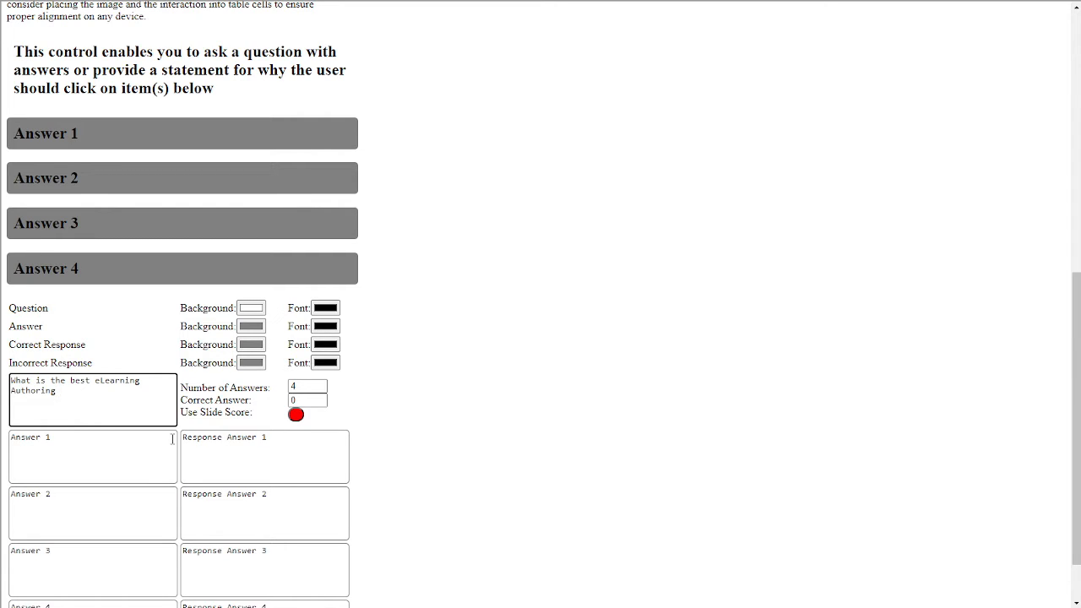
type("Tool")
- Set answers 1 to 4 to "KMxAuthor", "Vendor A", "Vendor B" and "Vendor C"
left_click_drag(114, 443, 4, 442)
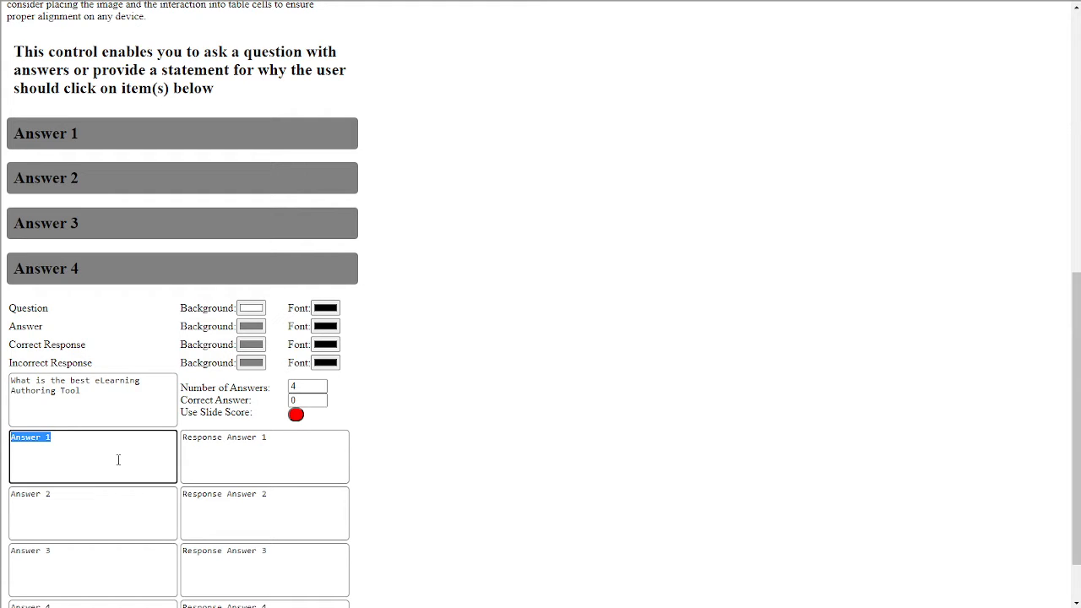
type("KMxAuthor")
left_click_drag(81, 493, 10, 499)
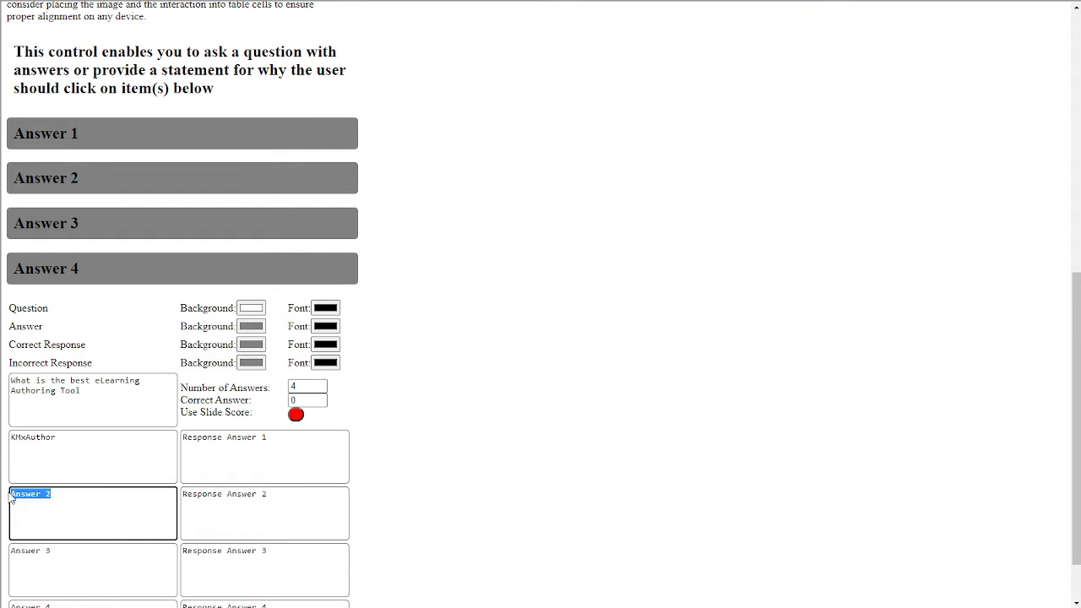
type("Vendor A")
left_click_drag(61, 496, 11, 483)
scroll(64, 491, "down", 2)
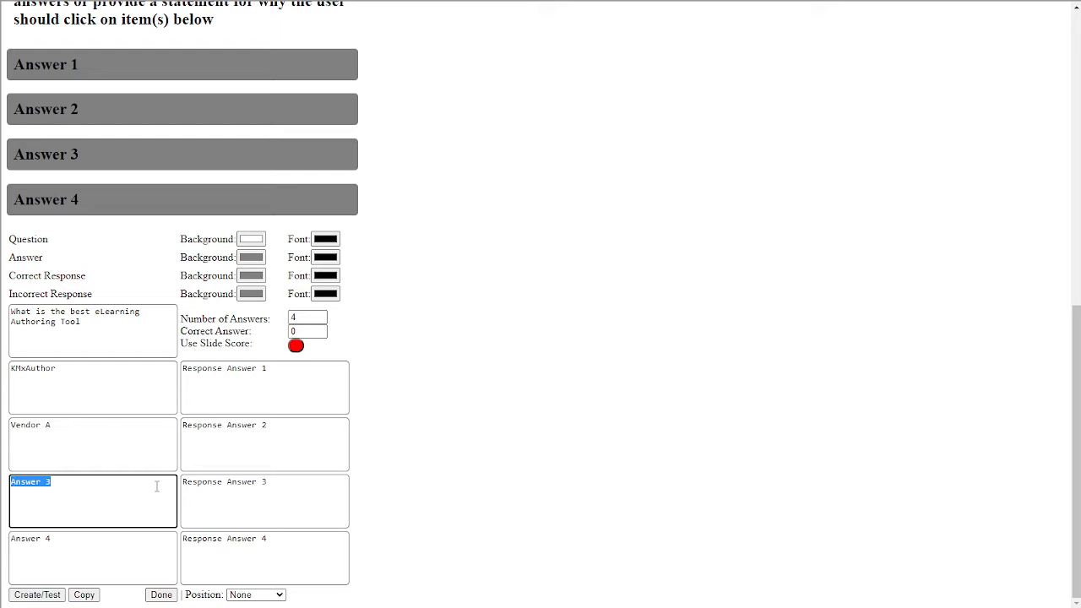
type("Vendor A")
type("B")
left_click_drag(54, 540, 11, 541)
type("Vendor A")
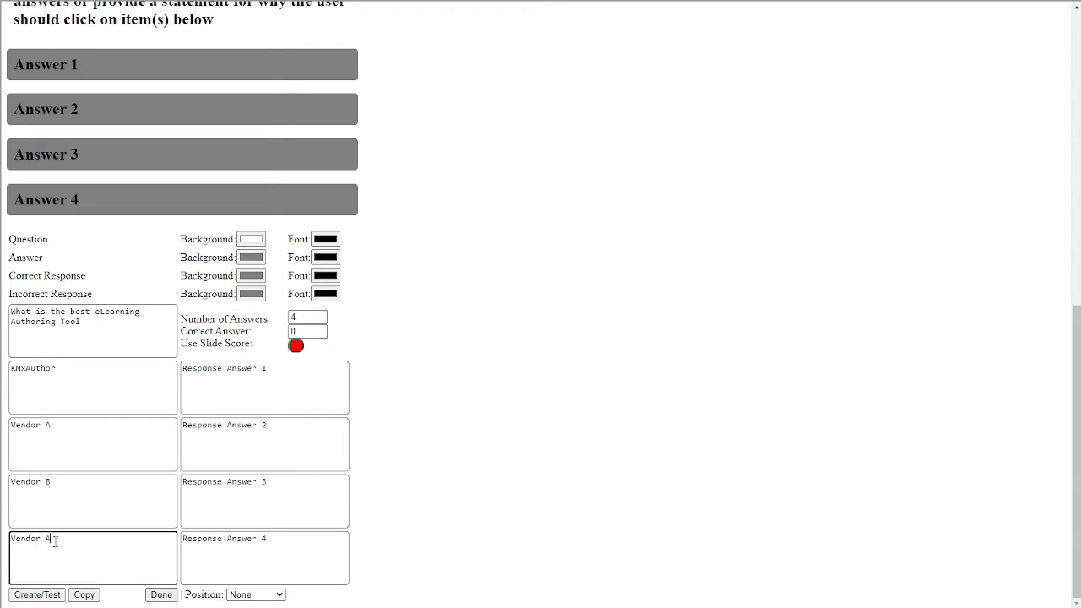
key("BackSpace")
type("C")
- Add a question mark to the end of the question text
left_click(79, 398)
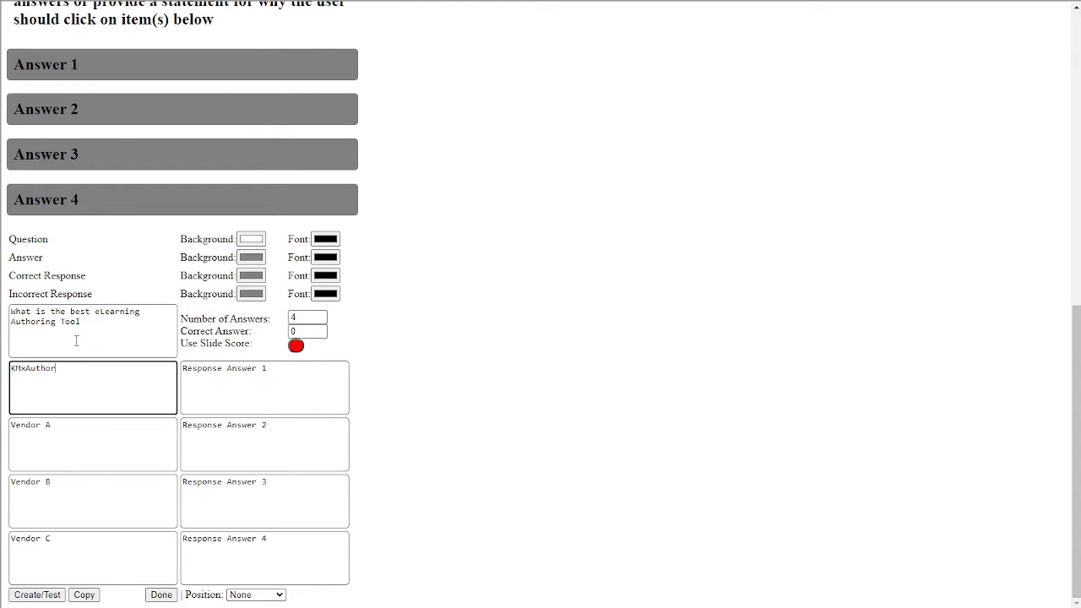
left_click(95, 325)
type("?")
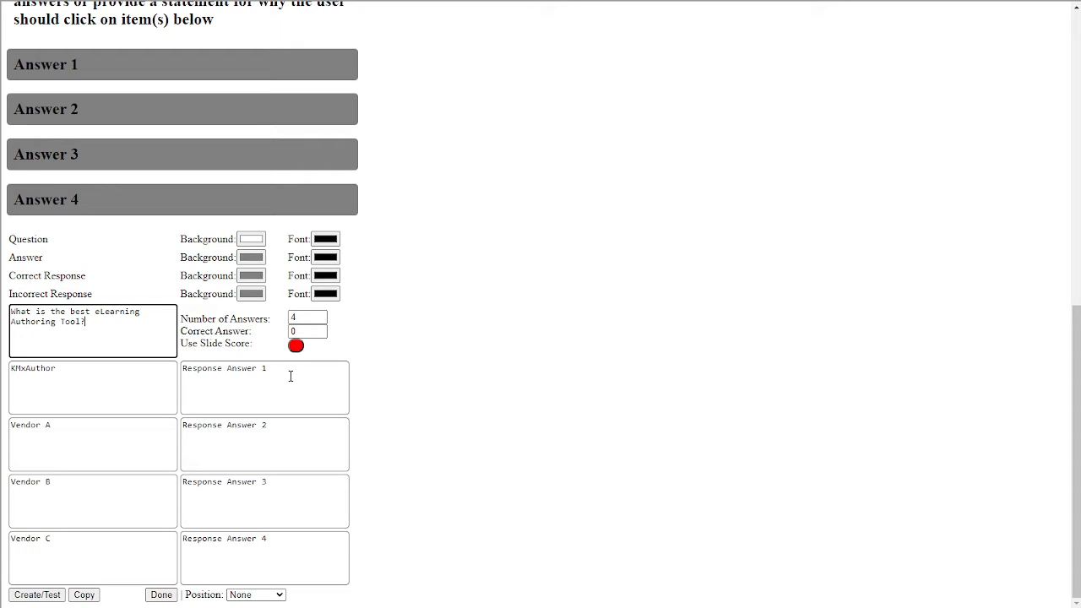
- Set the response for answer 1 to "Correct" and the responses for answers 2, 3 and 4 to "Incorrect"
left_click_drag(292, 374, 181, 373)
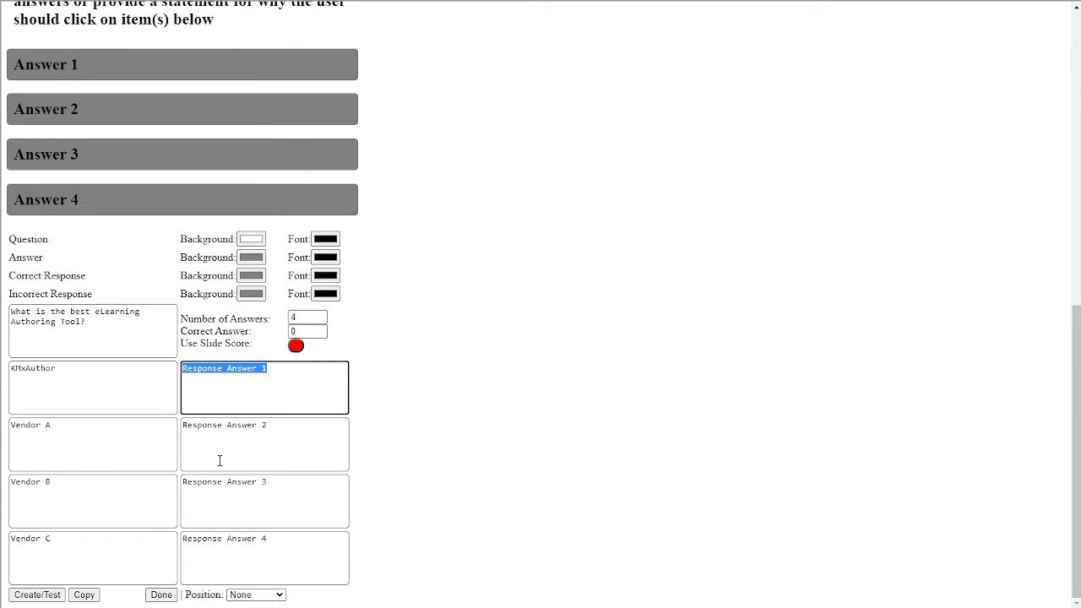
type("Correct")
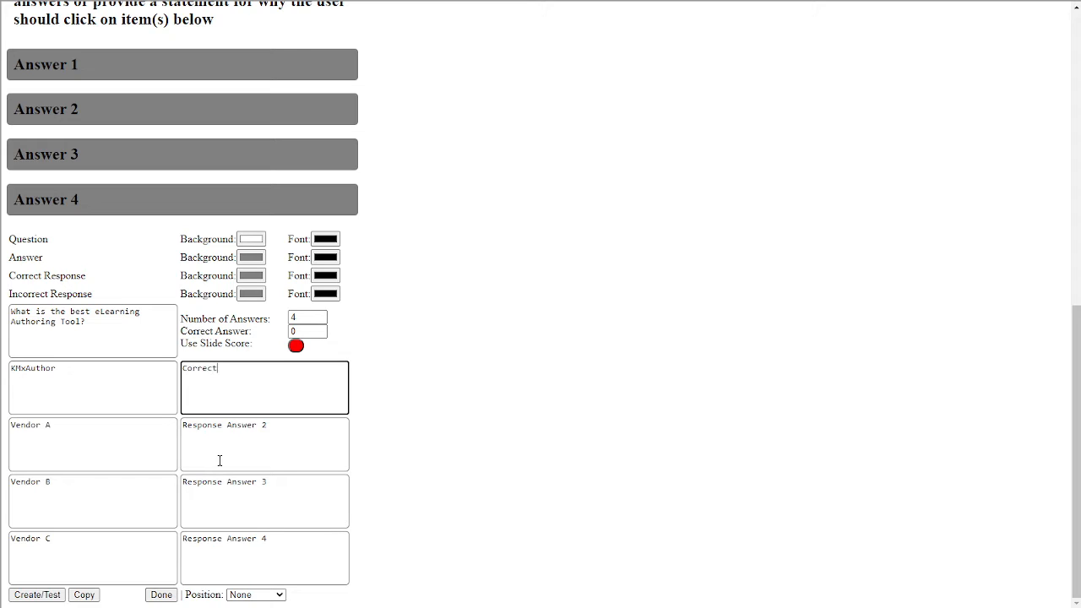
left_click_drag(289, 433, 183, 425)
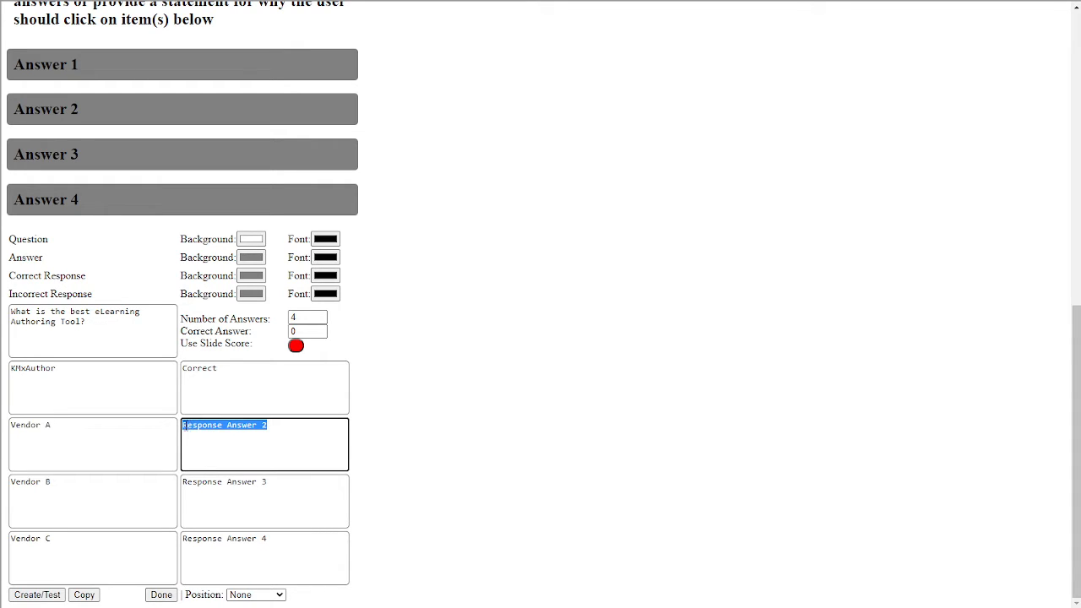
type("Inco")
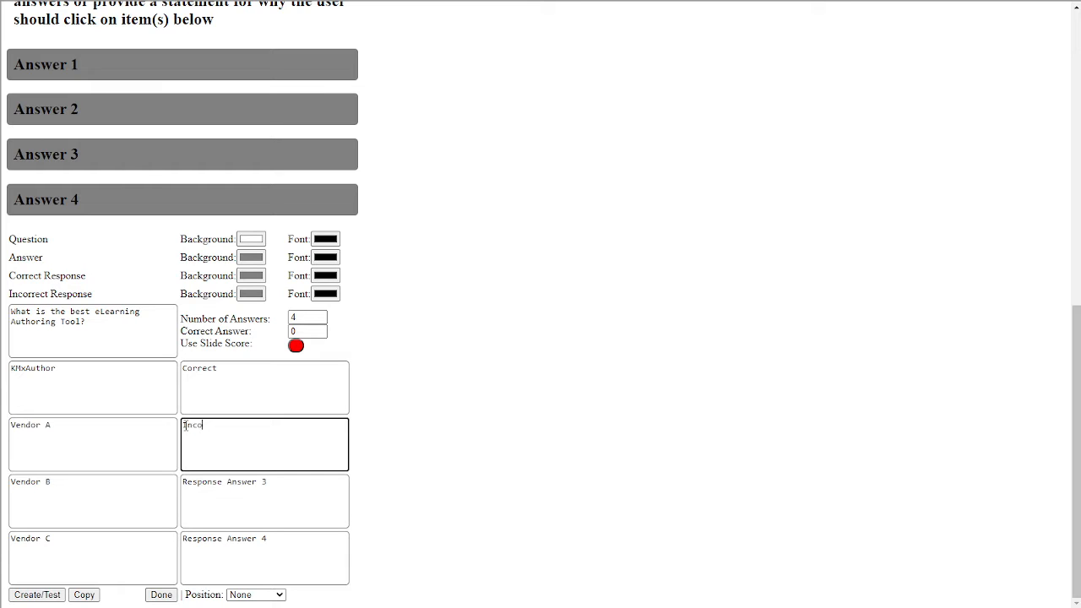
type("rrect")
left_click_drag(228, 425, 182, 425)
key("ctrl+c")
left_click_drag(272, 482, 183, 482)
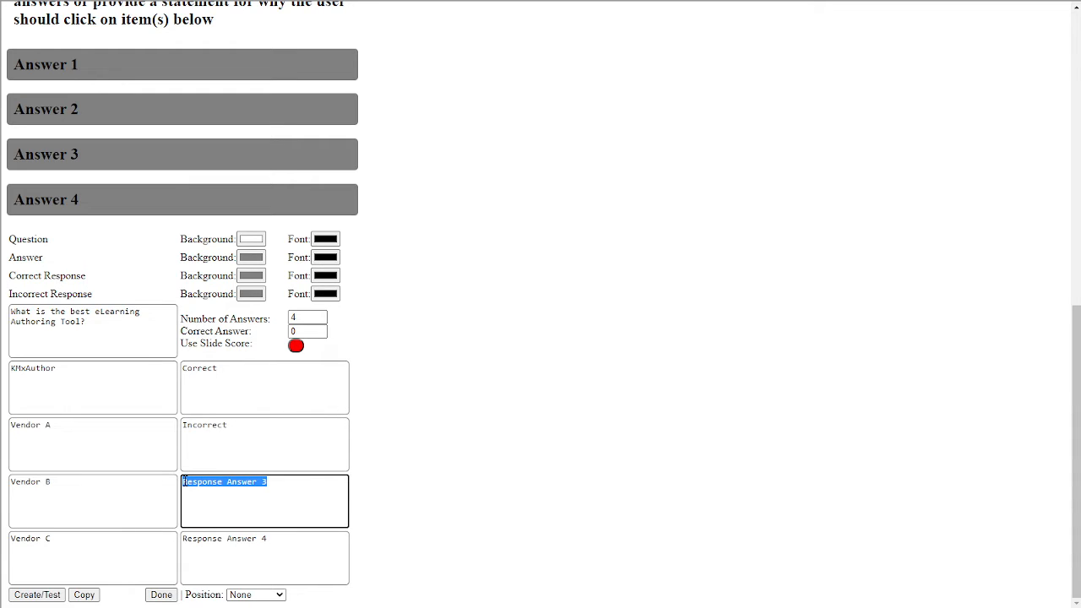
key("ctrl+v")
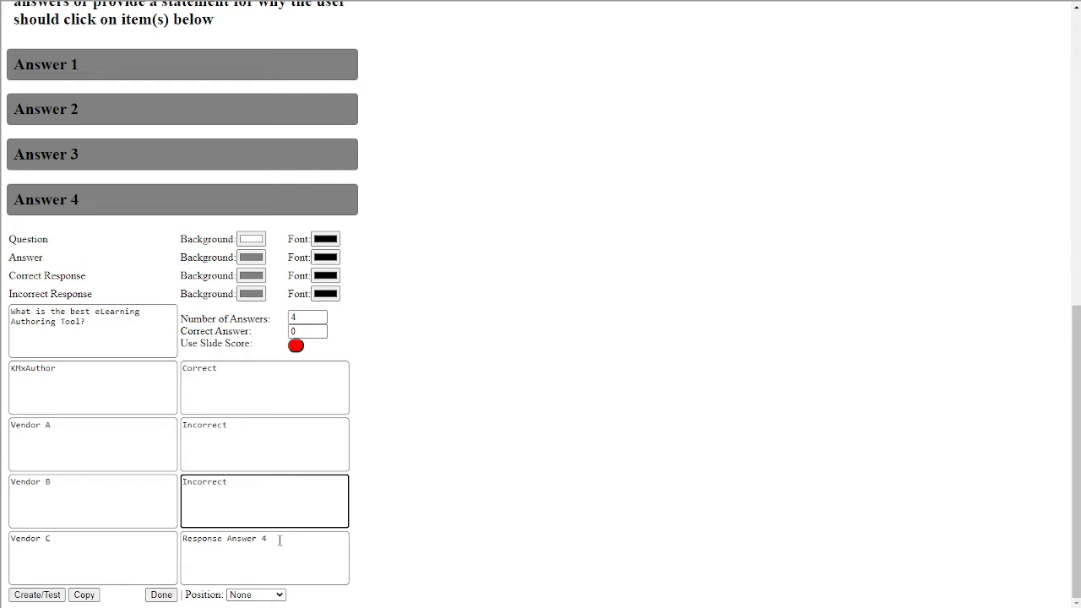
left_click_drag(280, 538, 185, 538)
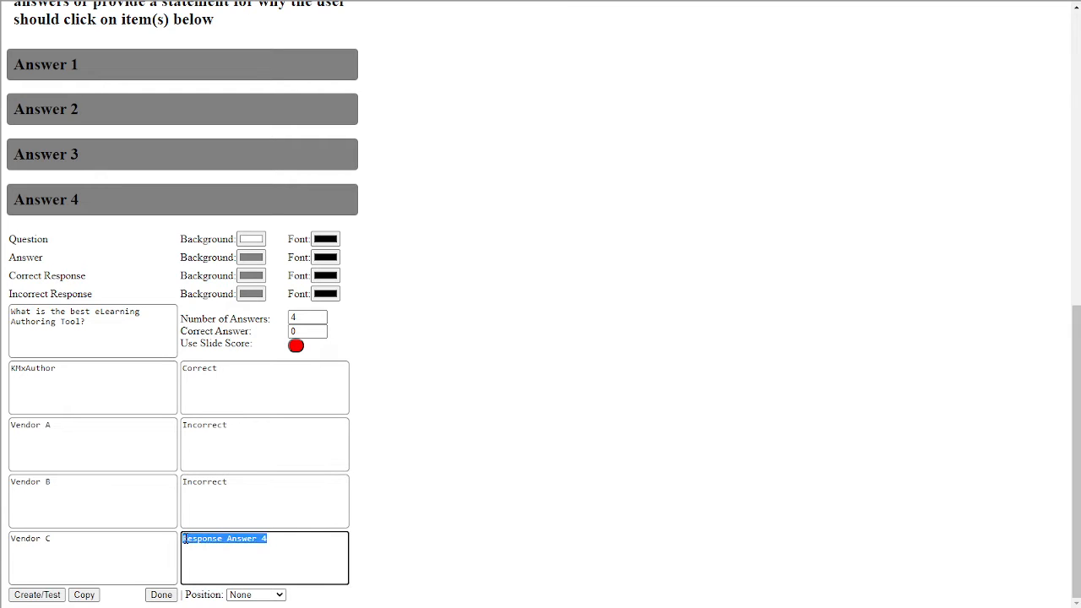
key("ctrl+v")
left_click(254, 515)
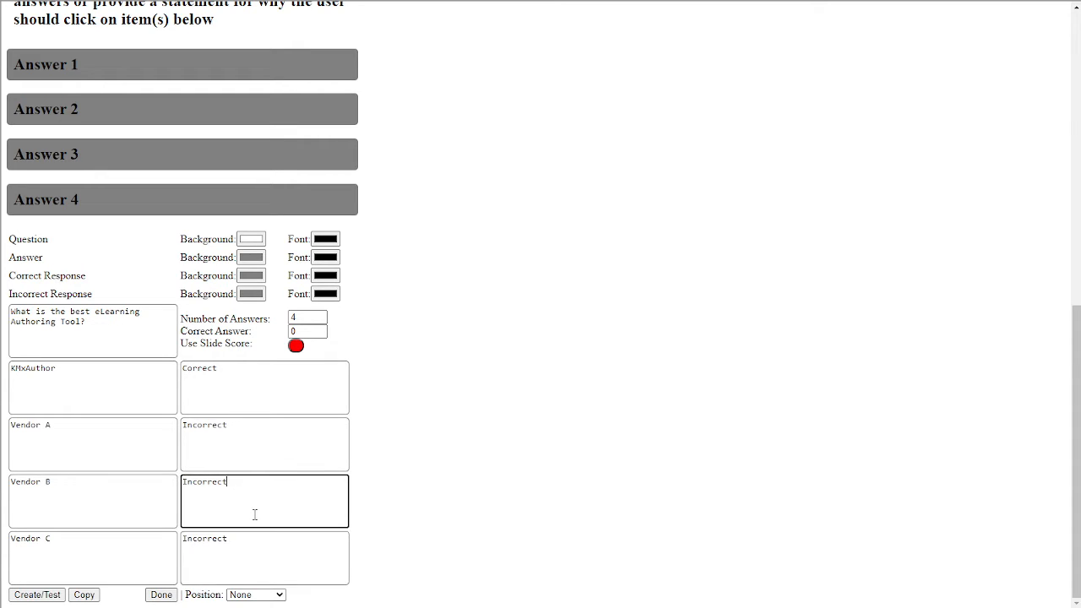
- Generate the interaction preview from the entered question, answers and responses
scroll(286, 467, "up", 1)
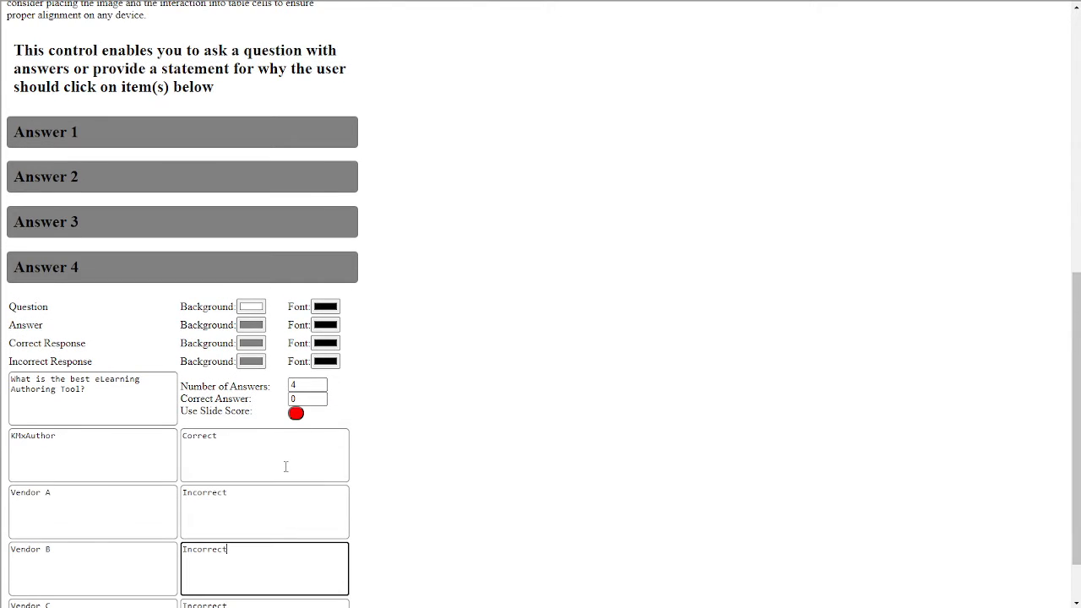
scroll(285, 467, "down", 1)
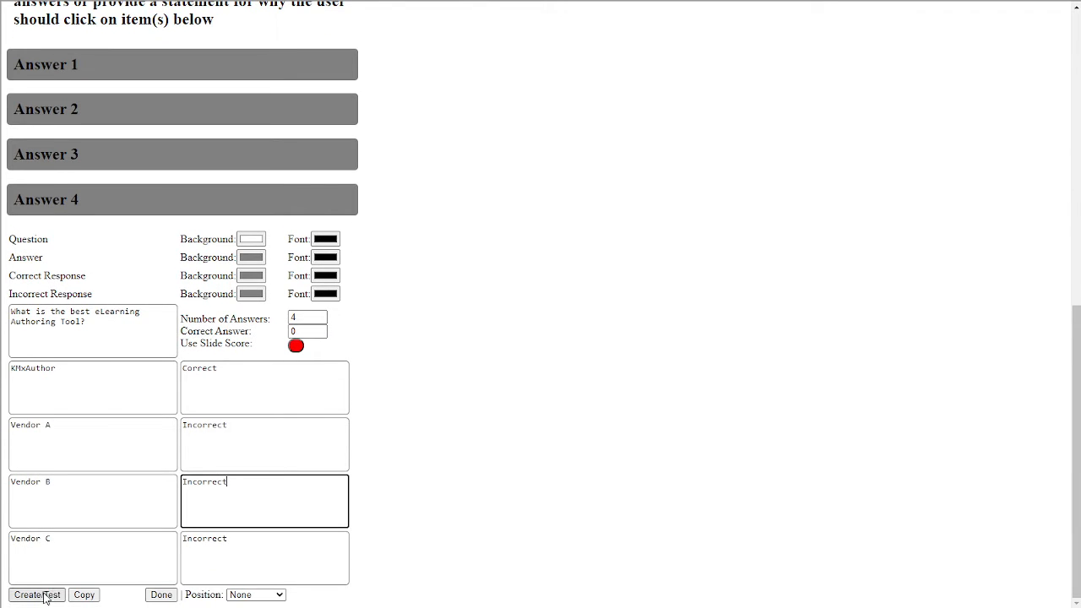
left_click(44, 596)
scroll(64, 532, "up", 2)
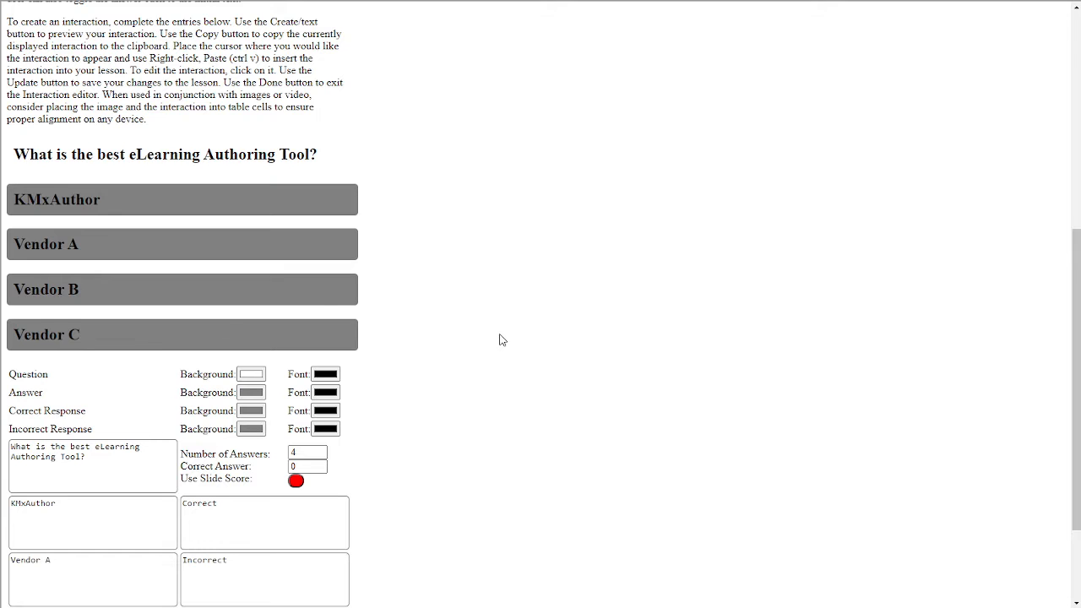
- Set the correct answer to 1 and test the KMxAuthor answer in a regenerated preview
scroll(309, 381, "down", 1)
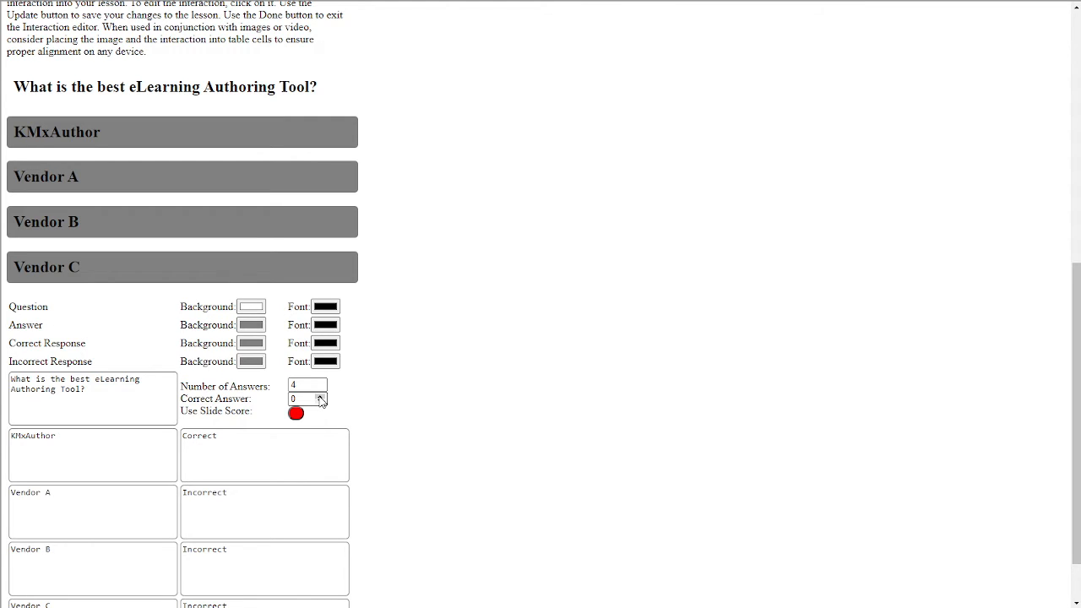
left_click(320, 396)
left_click(369, 397)
scroll(369, 397, "down", 2)
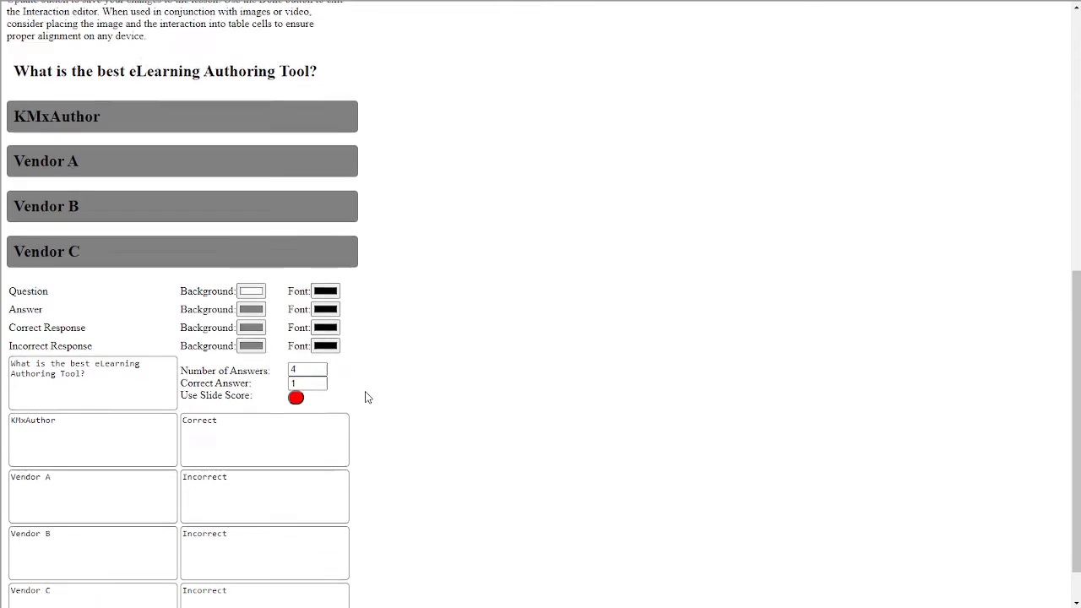
left_click(19, 596)
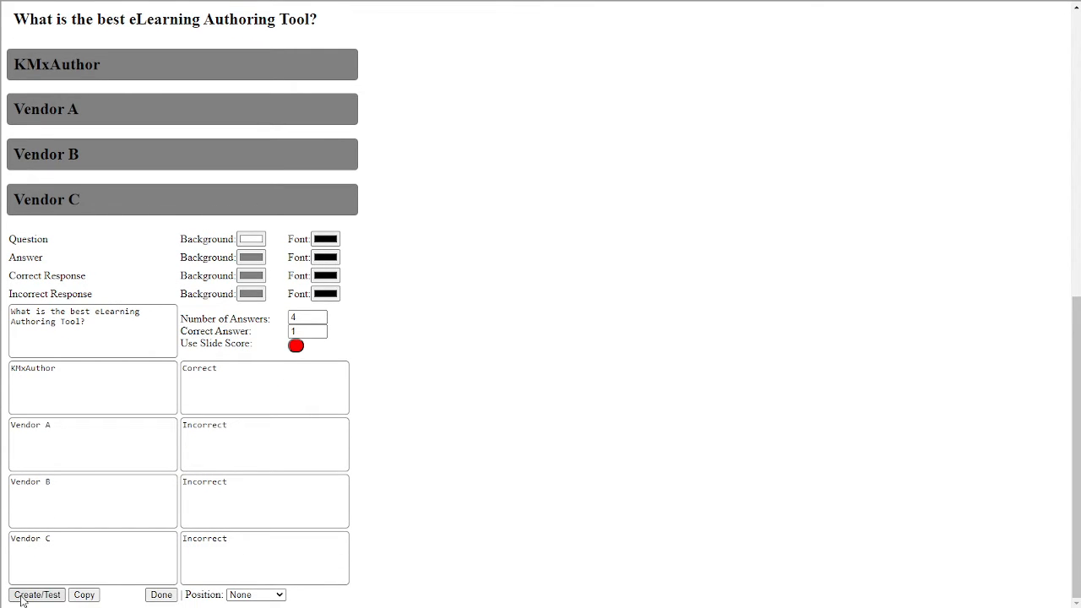
left_click(100, 69)
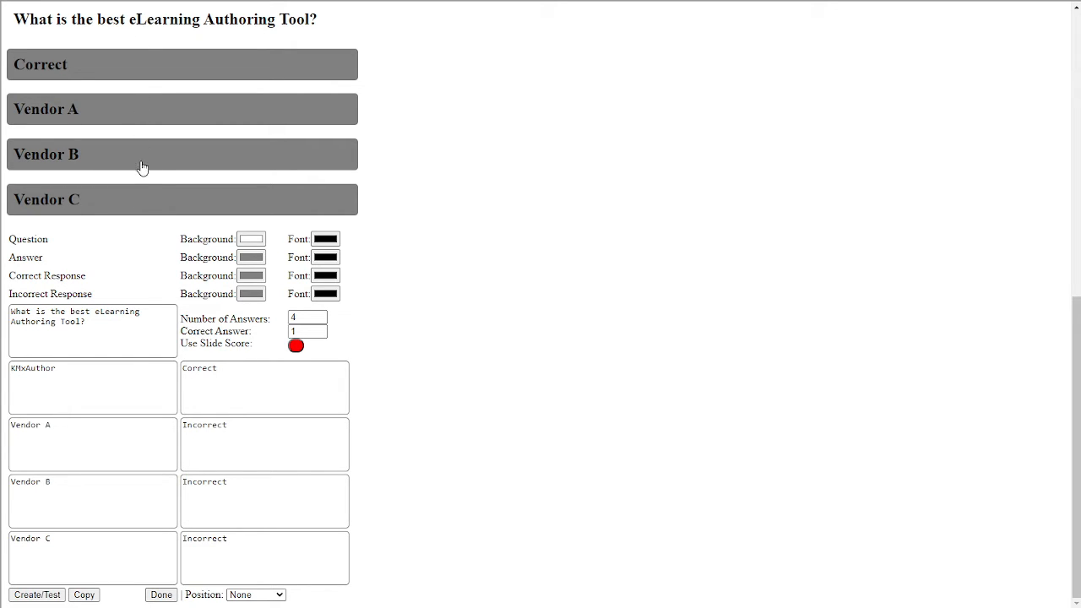
- Enable Use Slide Score for the interaction and set the Question background to brown, RGB 139, 78, 9
left_click(295, 346)
scroll(413, 324, "up", 1)
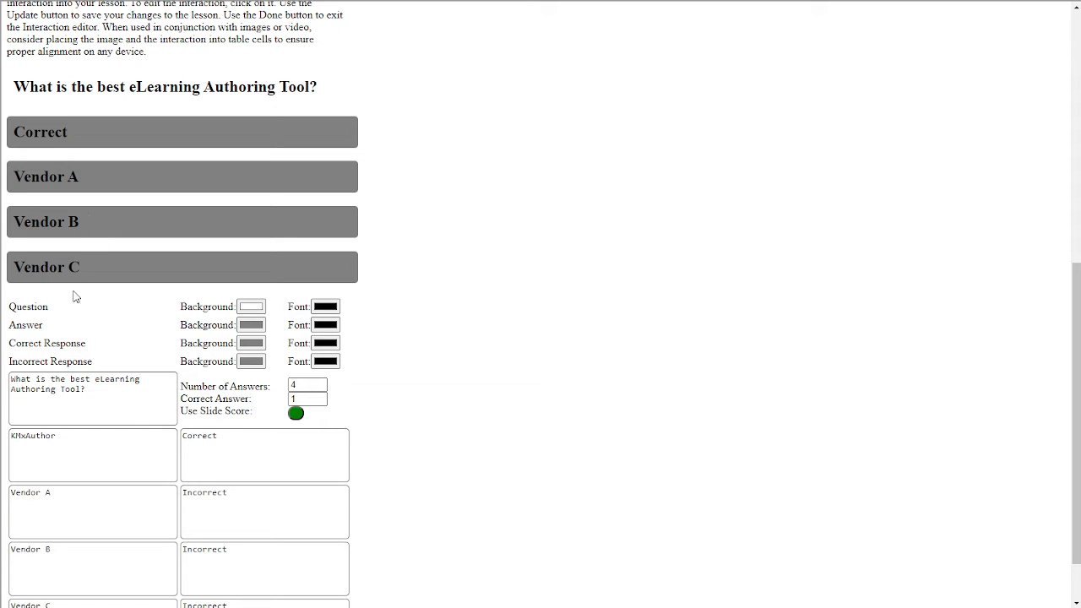
left_click(251, 310)
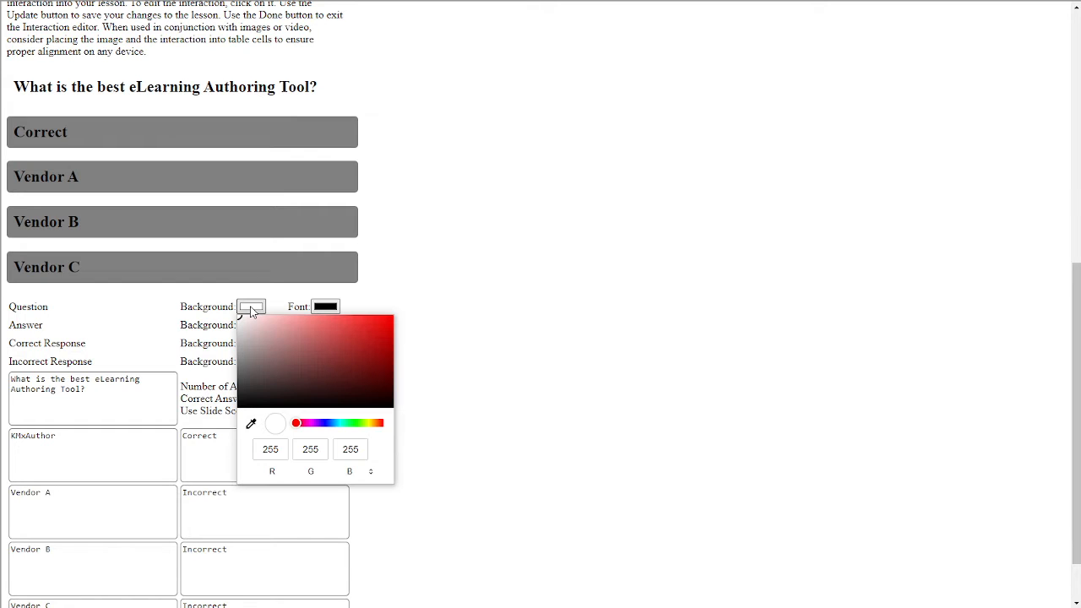
left_click_drag(240, 321, 273, 344)
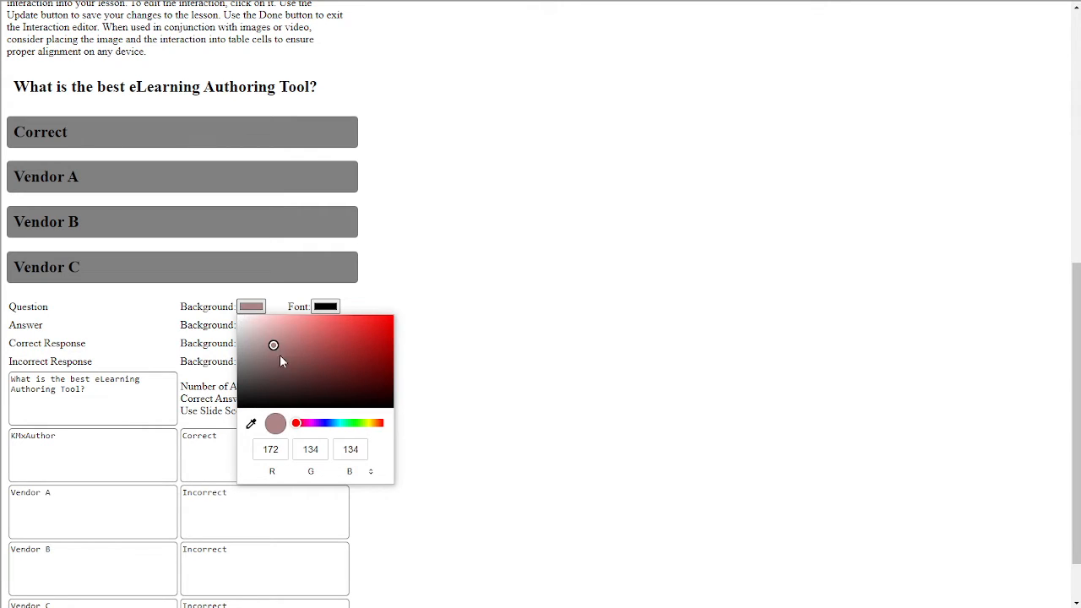
left_click(376, 425)
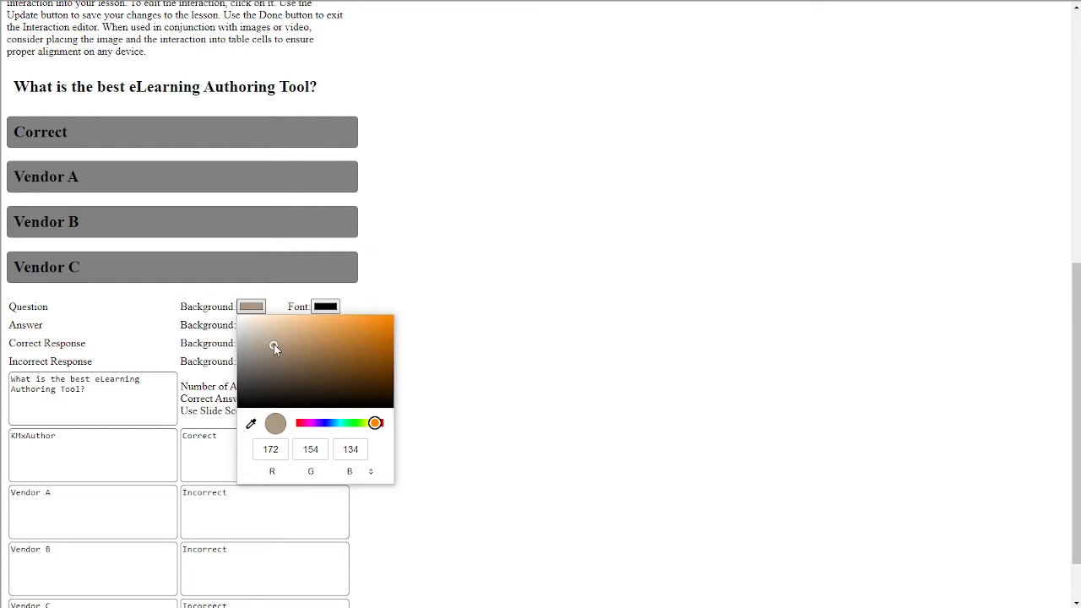
mouse_move(274, 345)
left_mouse_down()
mouse_move(383, 345)
mouse_move(382, 359)
left_mouse_up()
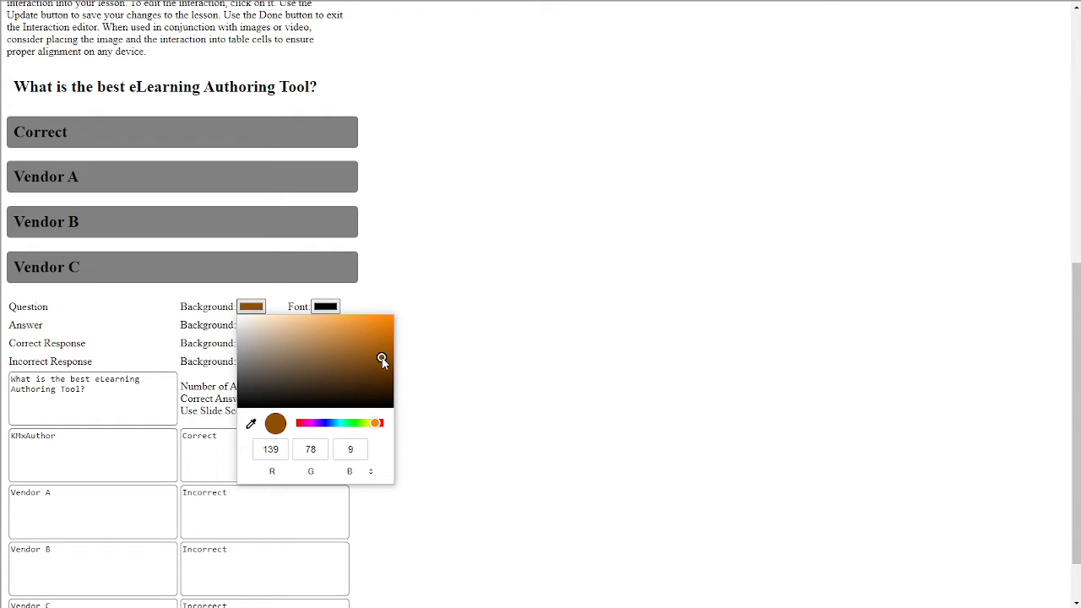
- Set the Question font to near-white, RGB 250, 250, 250, and regenerate the preview to check the question's colors
left_click(326, 307)
left_click_drag(315, 320, 312, 317)
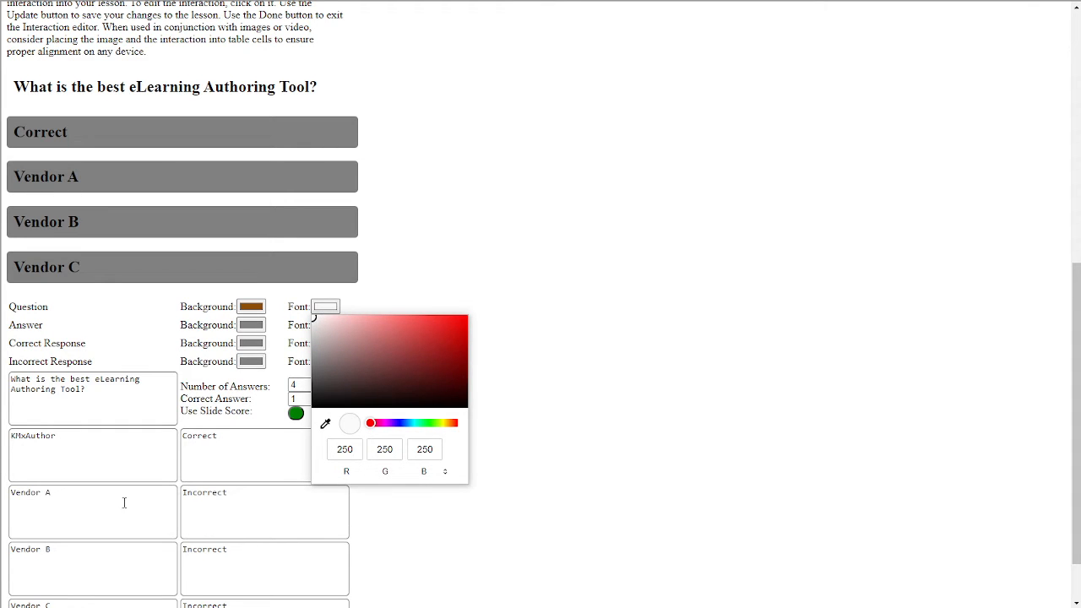
scroll(125, 505, "down", 1)
left_click(36, 595)
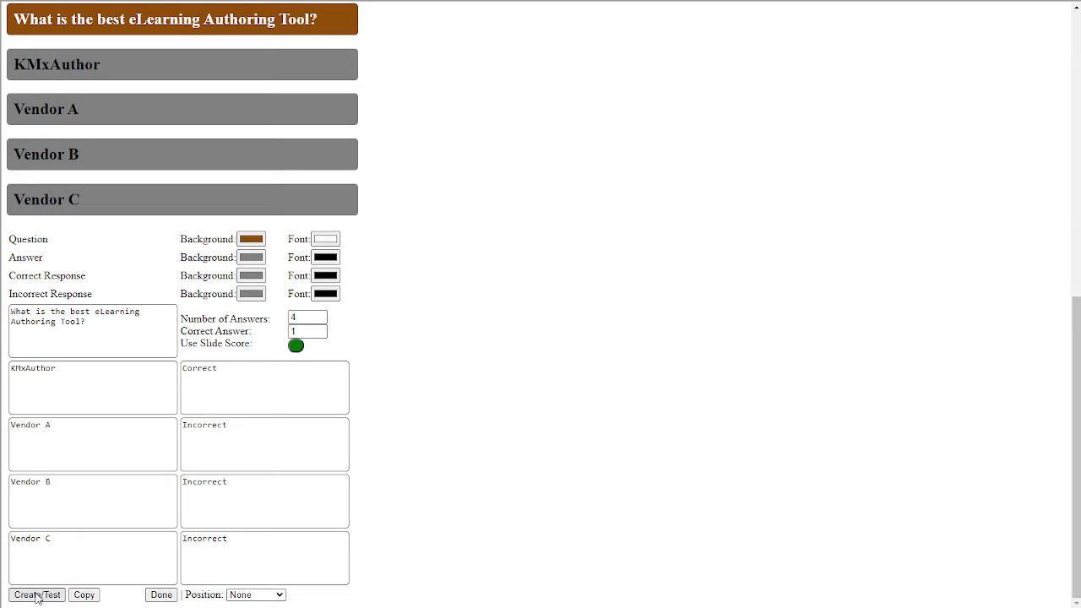
scroll(123, 173, "up", 2)
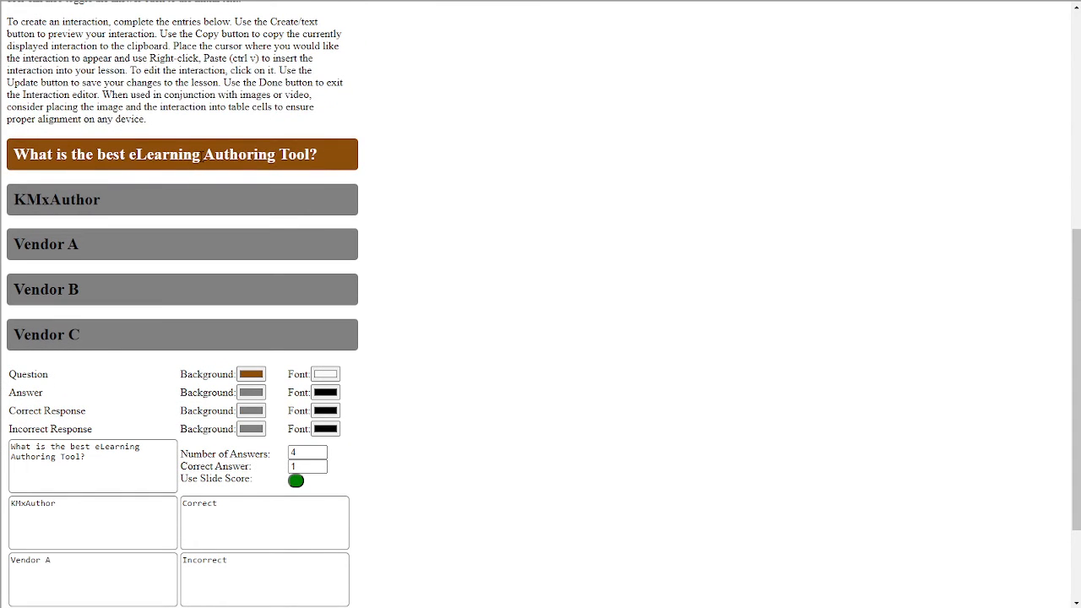
scroll(219, 175, "down", 1)
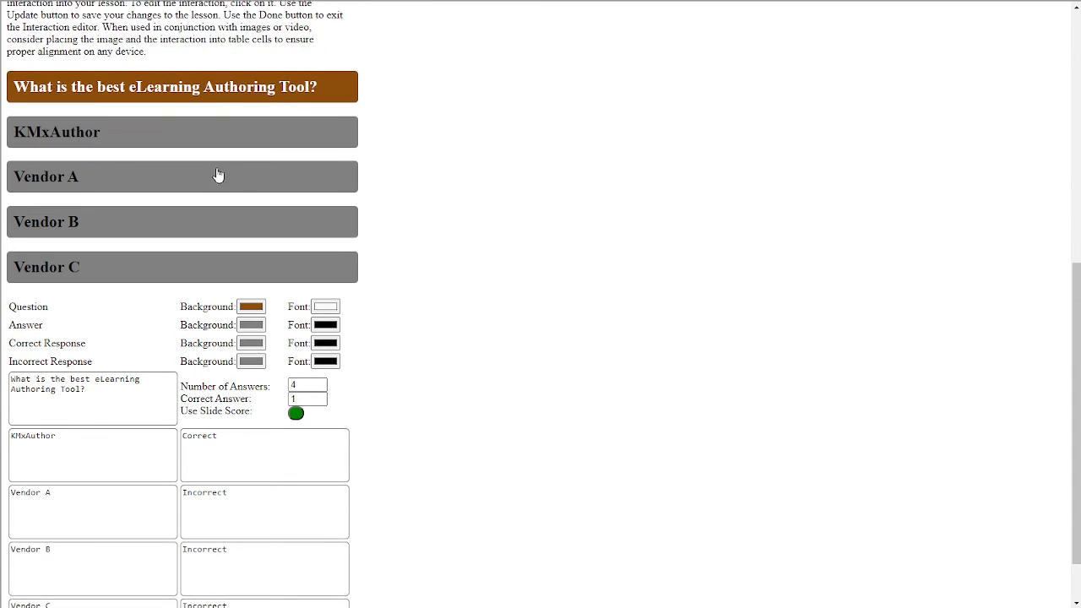
- Set the Answer background to dark brown, RGB 66, 38, 5
left_click(248, 329)
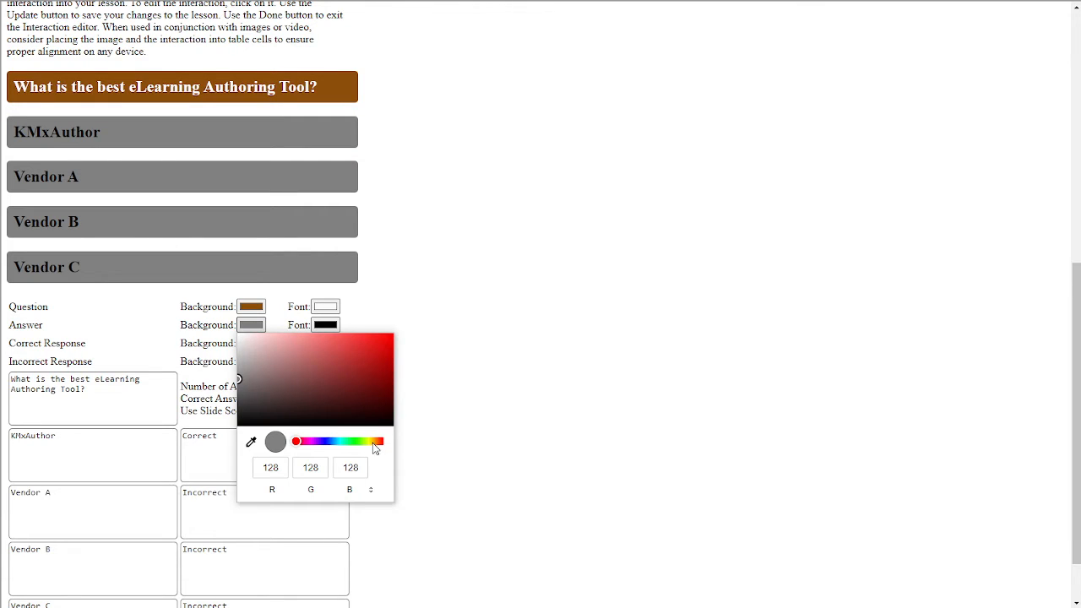
left_click(374, 444)
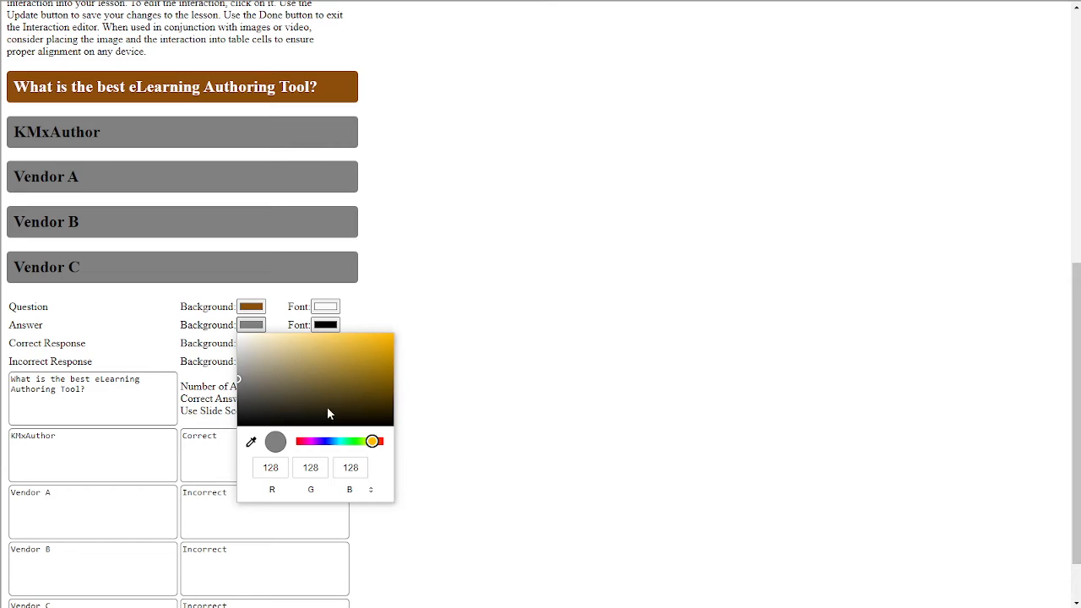
left_click_drag(372, 444, 371, 446)
left_click_drag(341, 402, 381, 405)
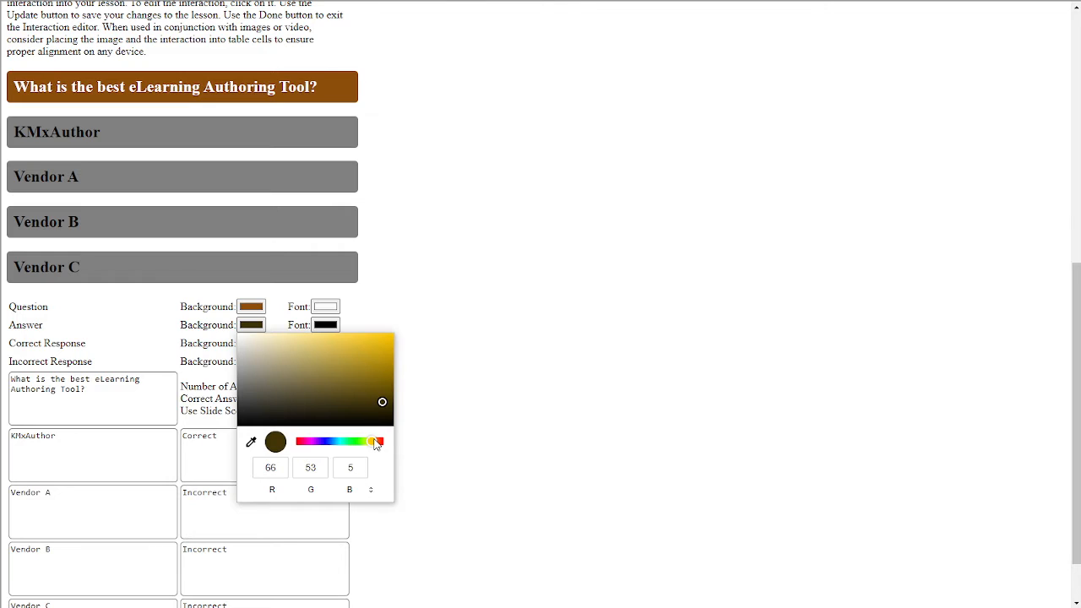
left_click_drag(376, 444, 376, 445)
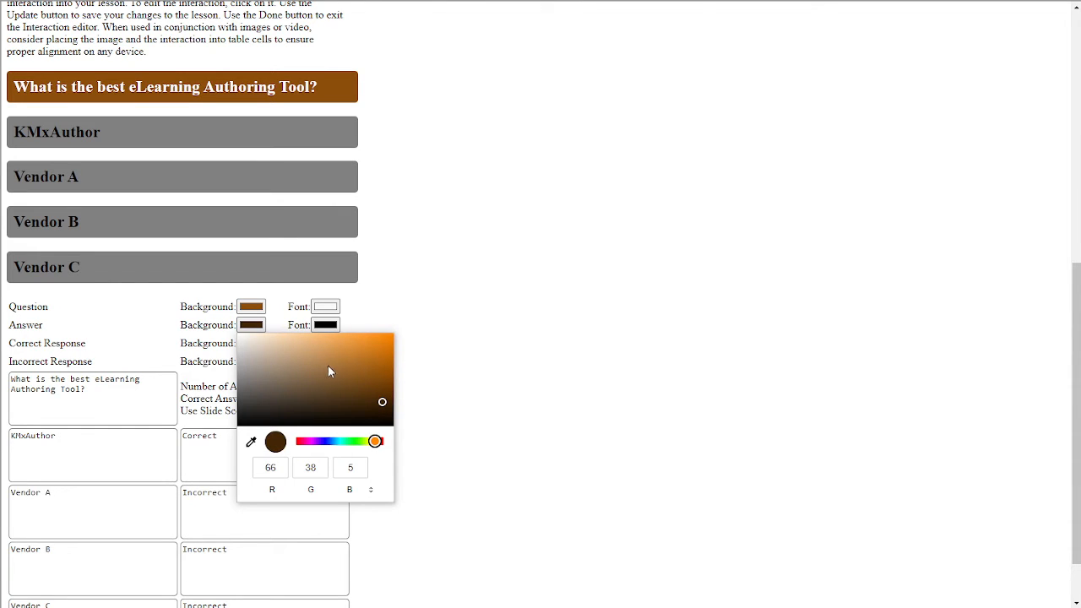
- Set the Answer font to near-white and regenerate the preview to check the answer colors
left_click(325, 324)
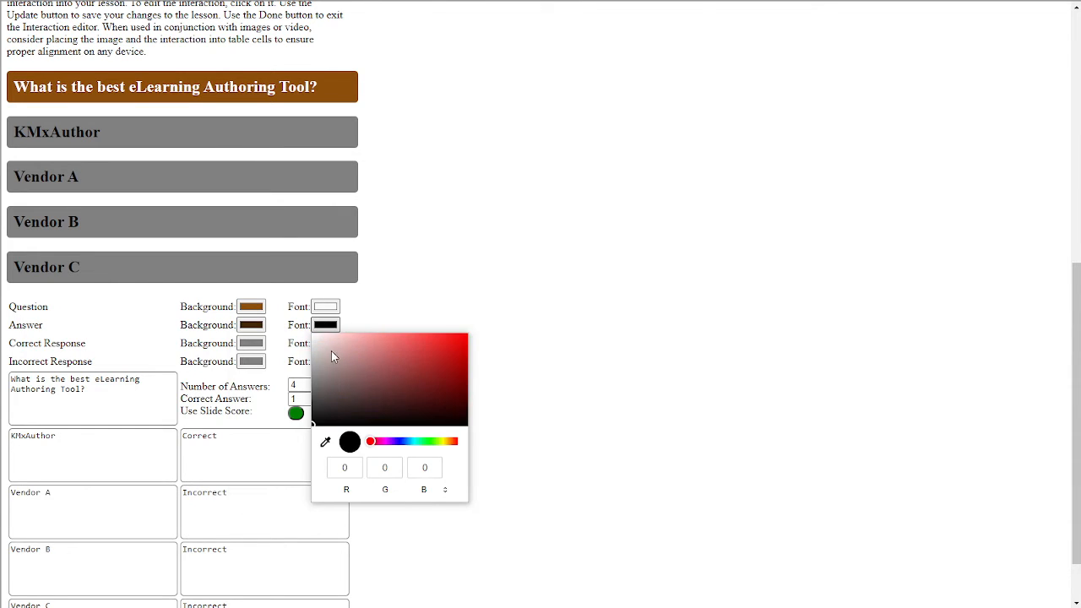
left_click(314, 335)
scroll(283, 359, "down", 1)
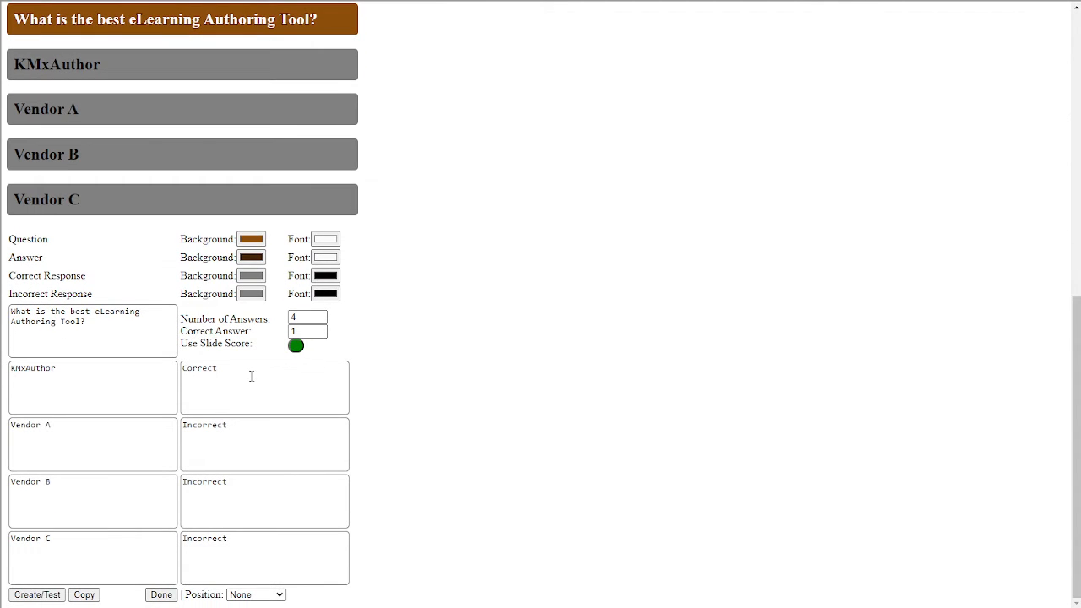
left_click(28, 596)
scroll(119, 481, "up", 1)
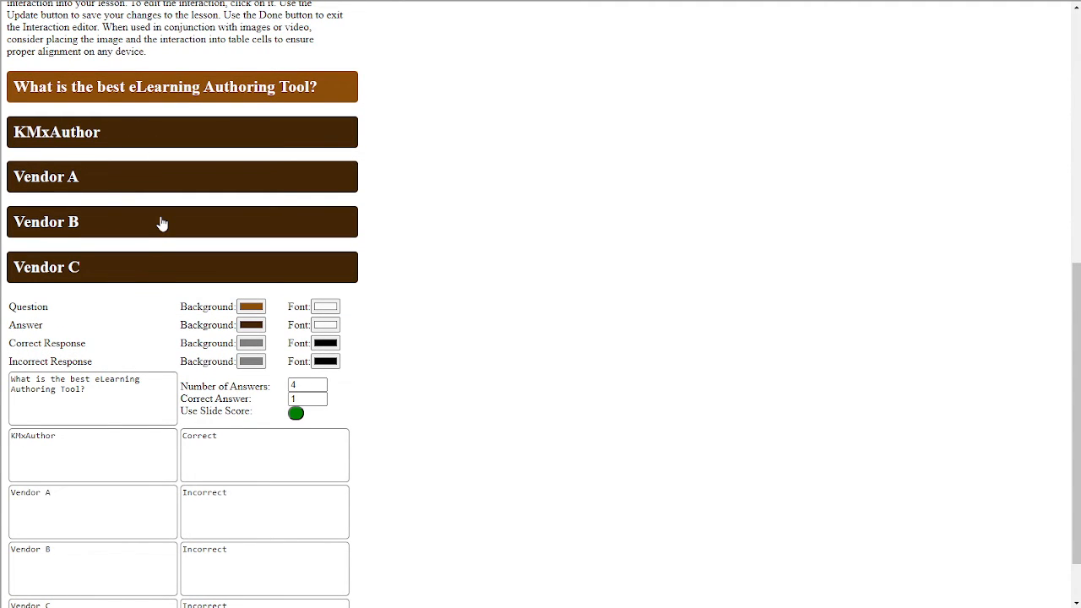
scroll(162, 223, "down", 1)
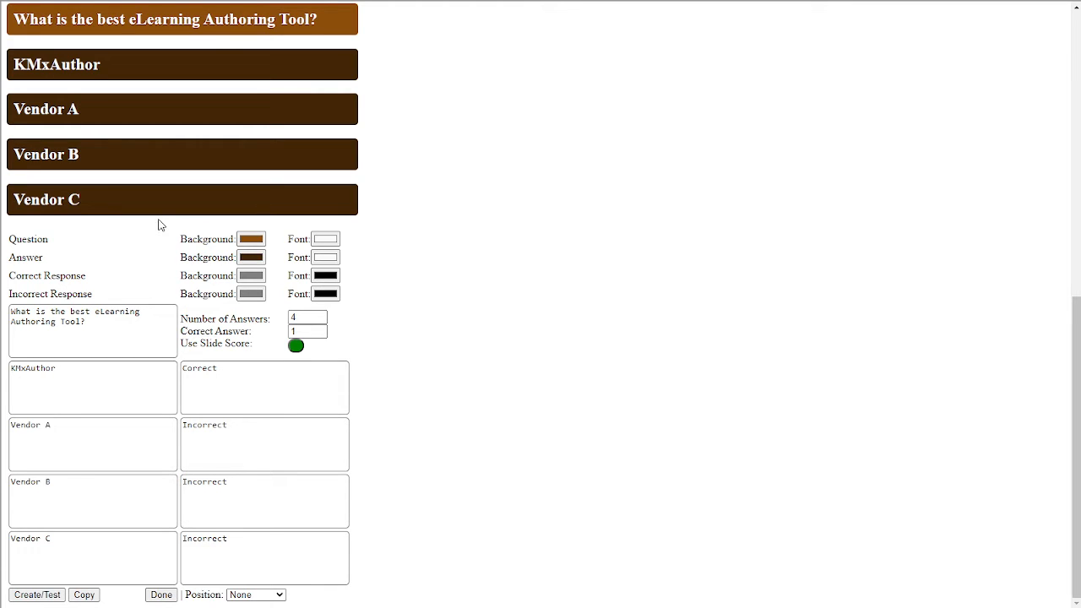
- Set the Correct Response background to light green, RGB 171, 227, 180
left_click(253, 280)
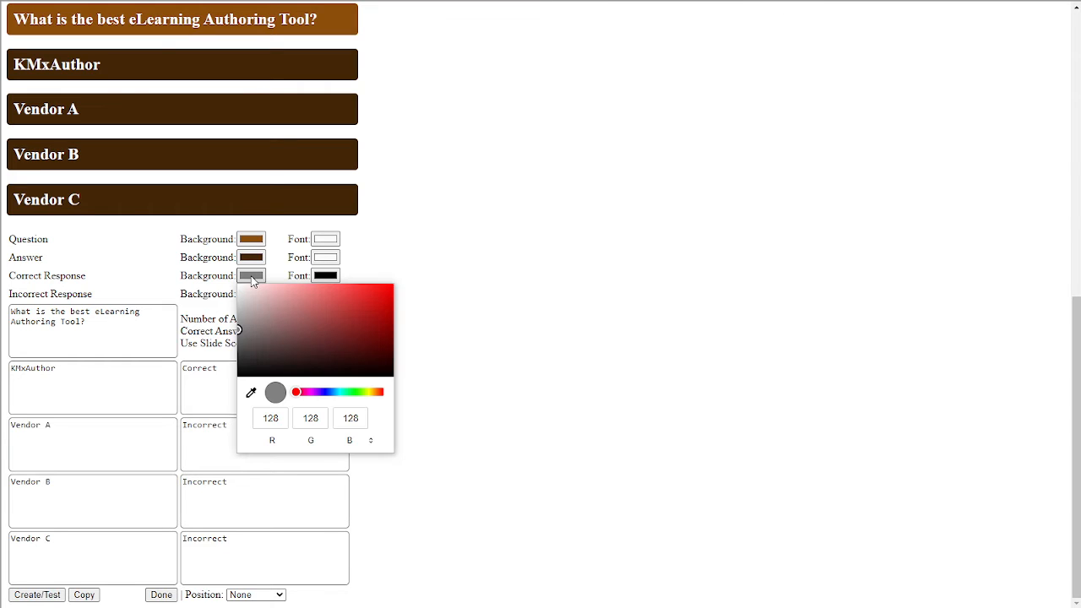
left_click(353, 393)
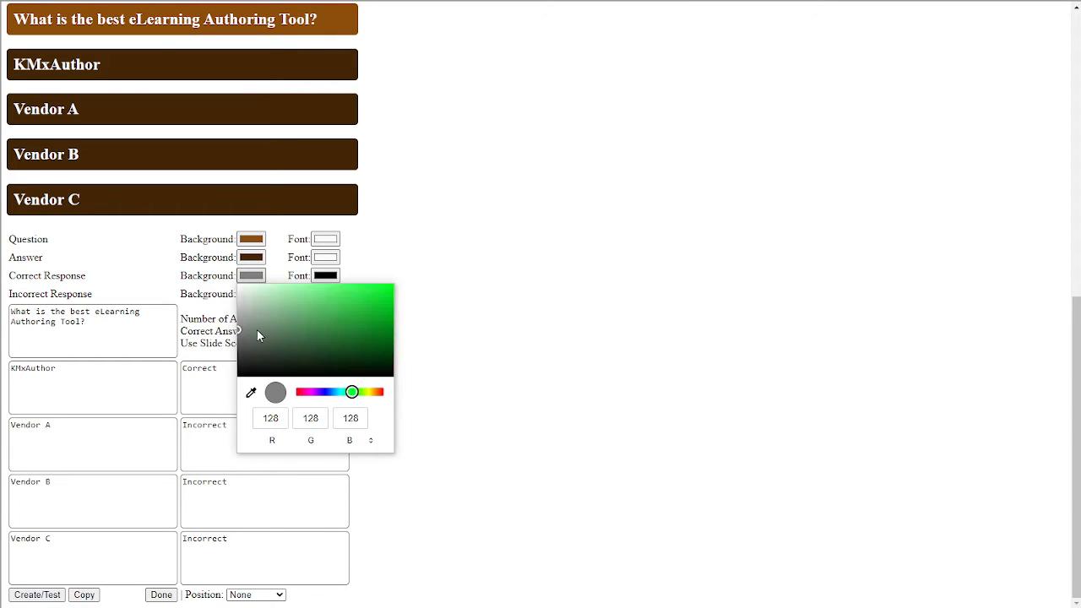
left_click_drag(238, 334, 275, 297)
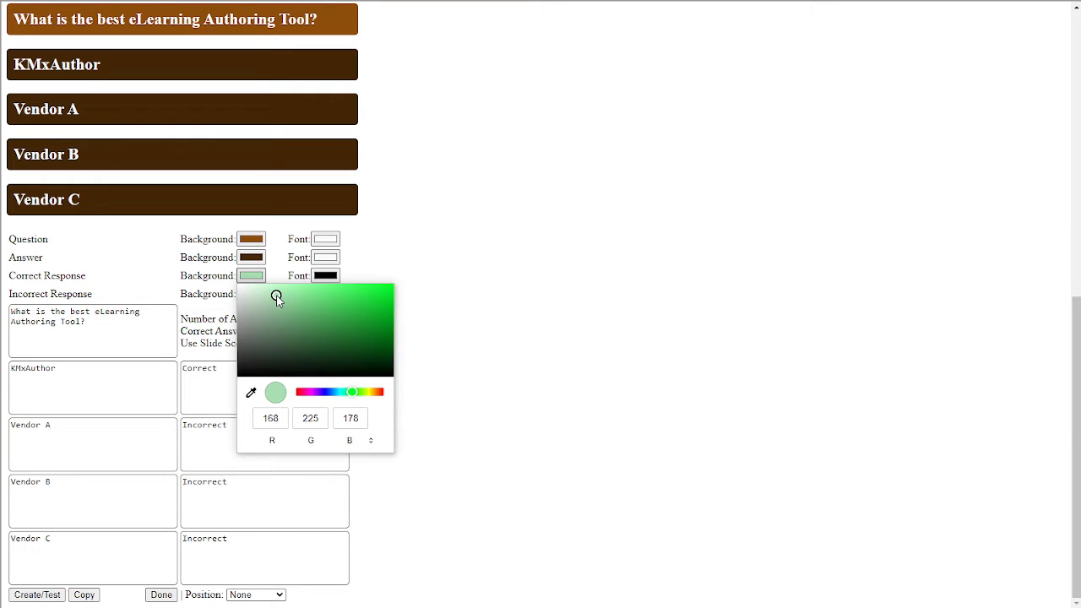
left_click(276, 297)
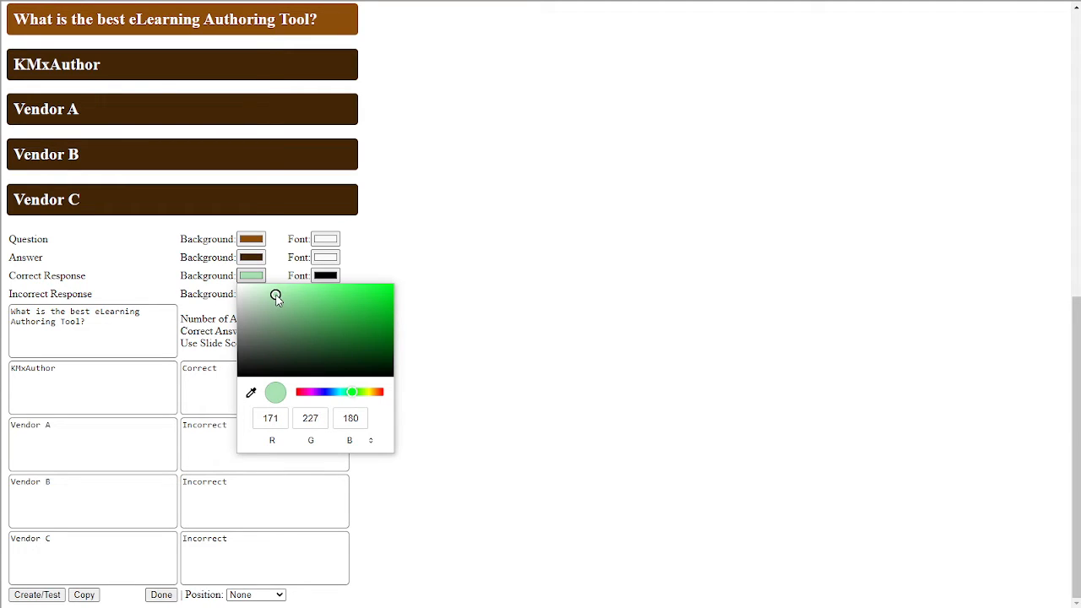
left_click(108, 299)
- Set the Incorrect Response background to light red, RGB 225, 163, 163
left_click(248, 296)
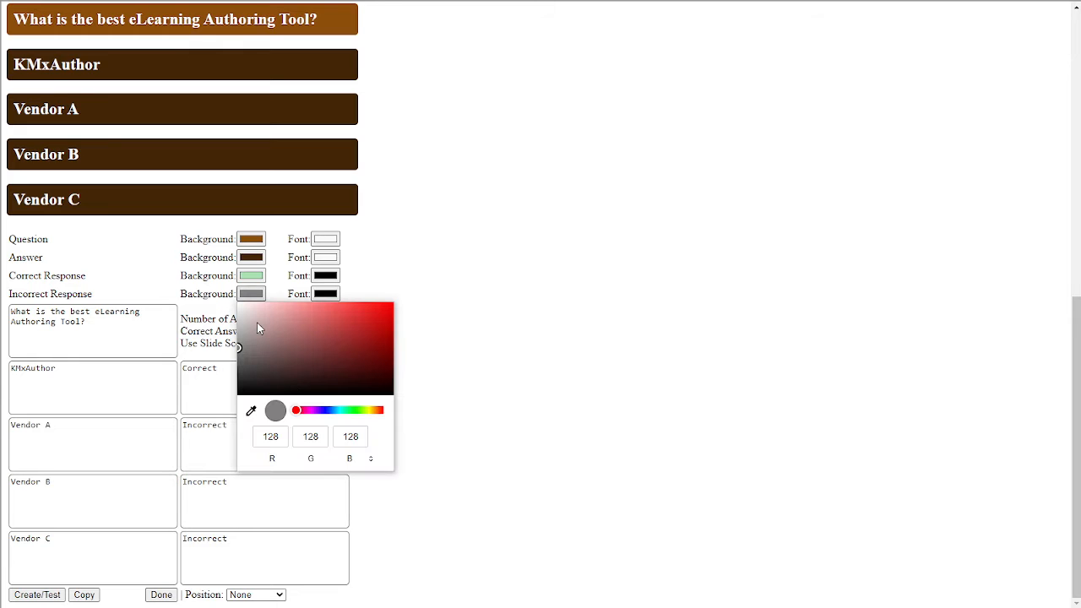
left_click_drag(237, 345, 280, 313)
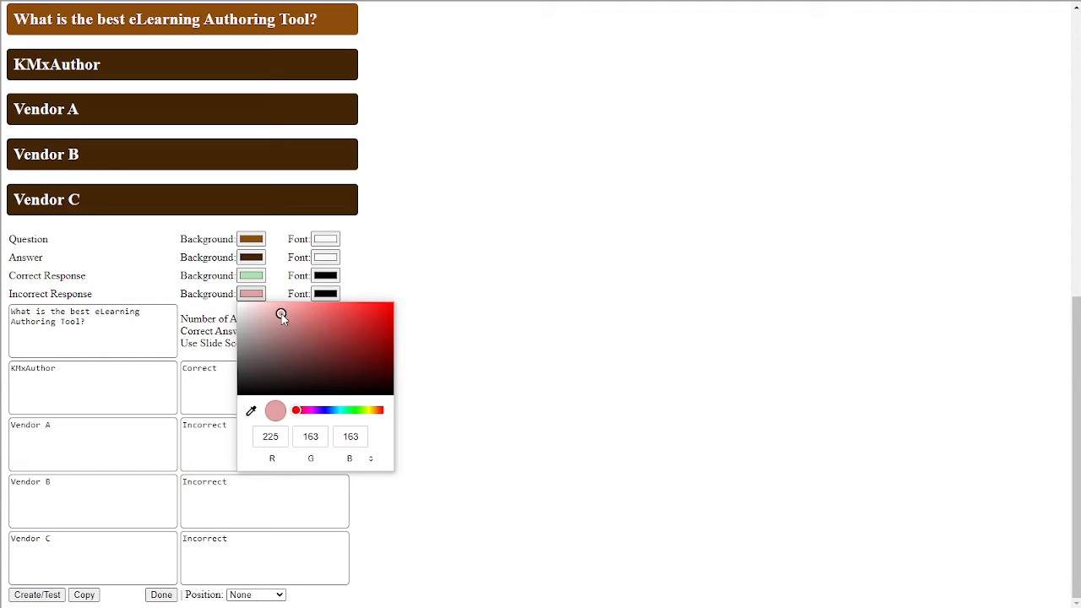
left_click(462, 289)
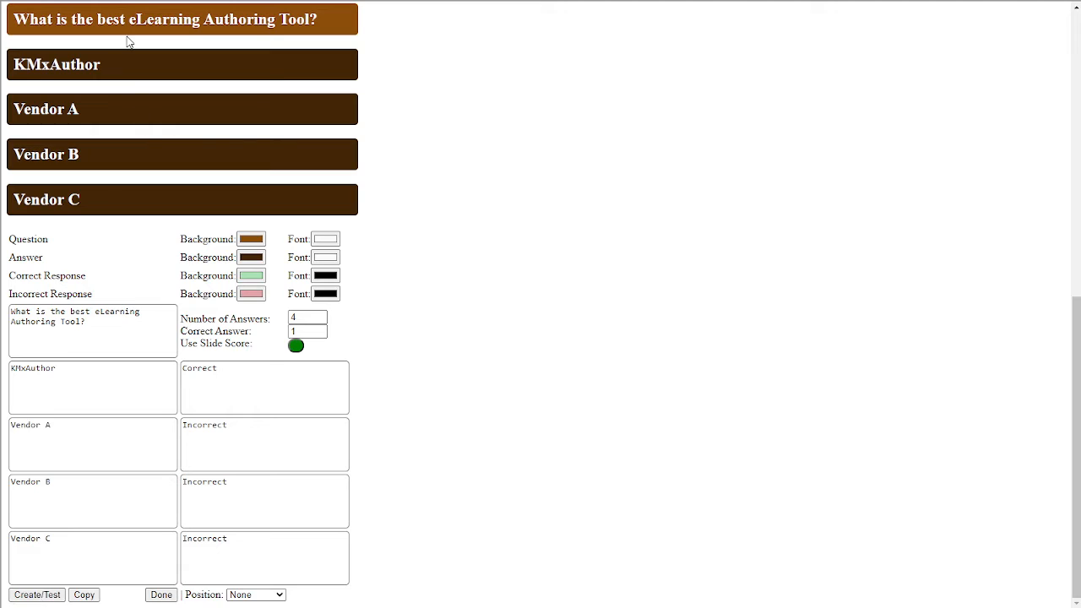
- Test the KMxAuthor and Vendor A answers in the preview, regenerating it after each test
left_click(132, 74)
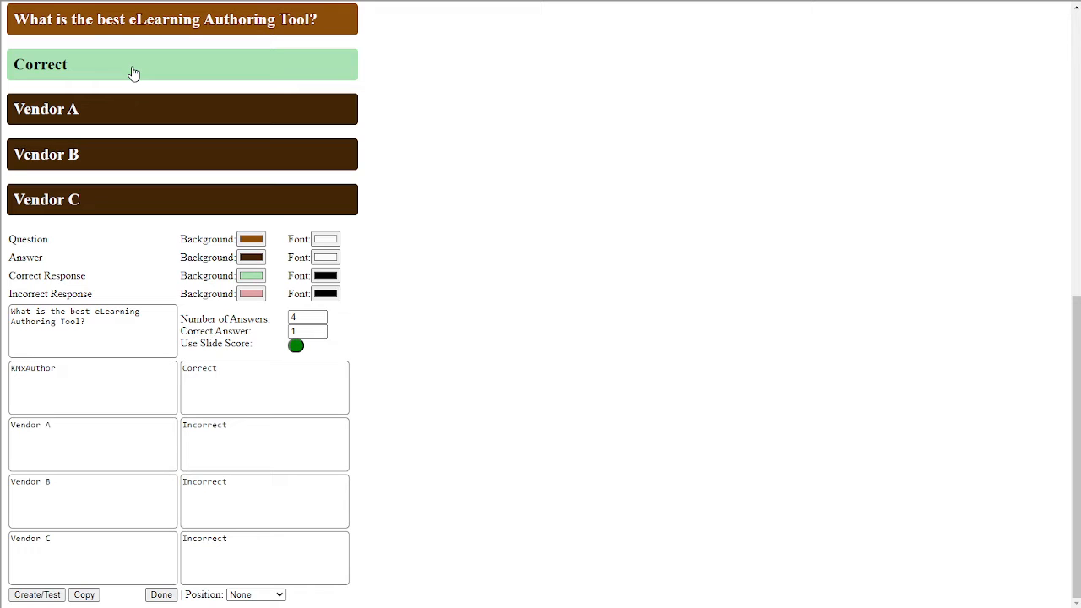
left_click(39, 596)
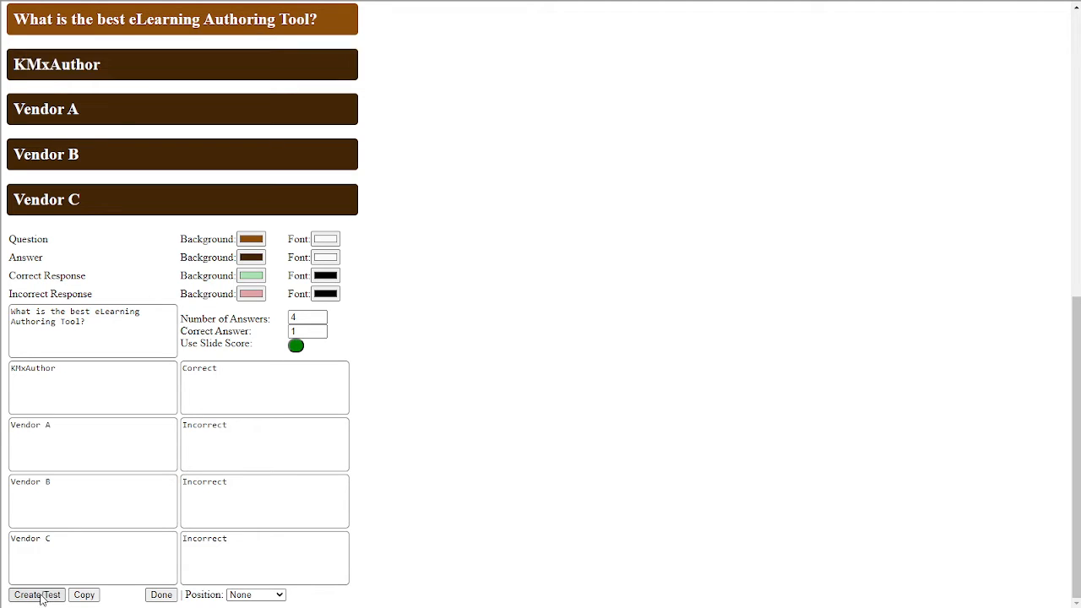
left_click(125, 110)
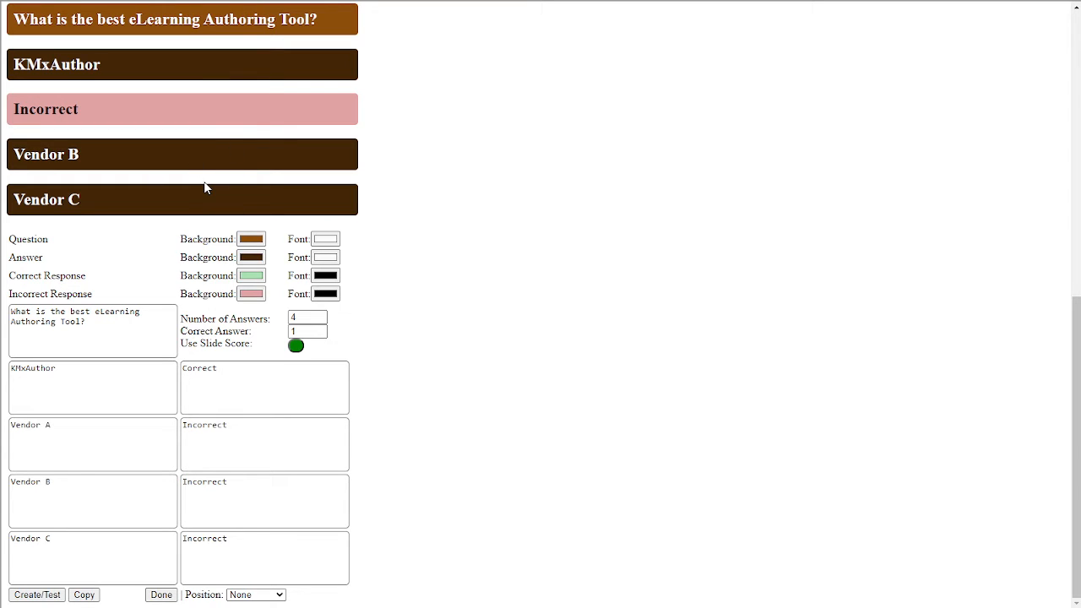
left_click(48, 596)
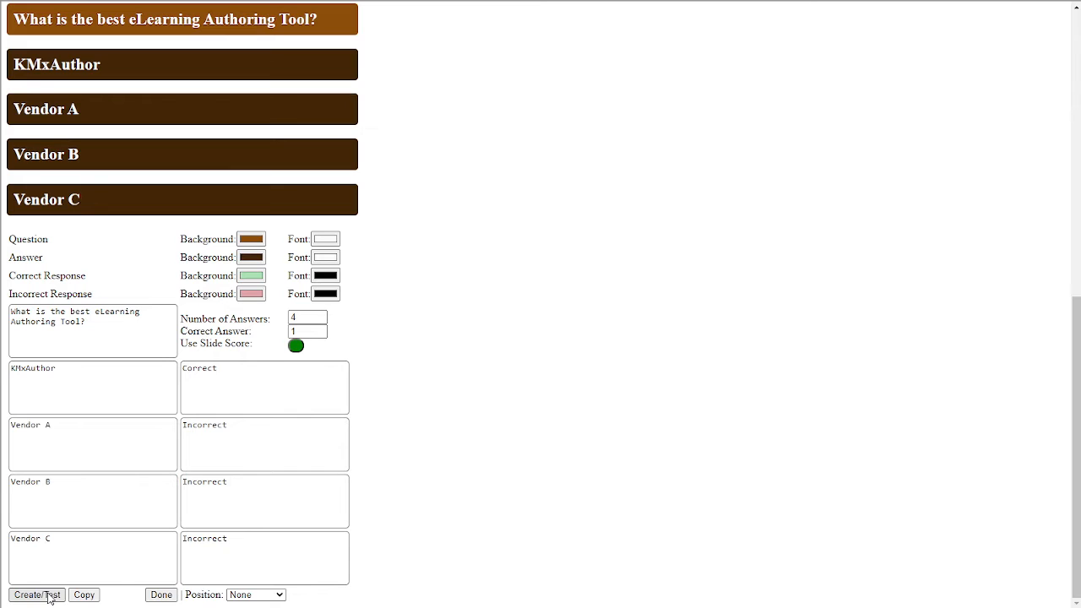
- Copy the finished interaction and paste it below the Final Exam heading on the slide
left_click(85, 596)
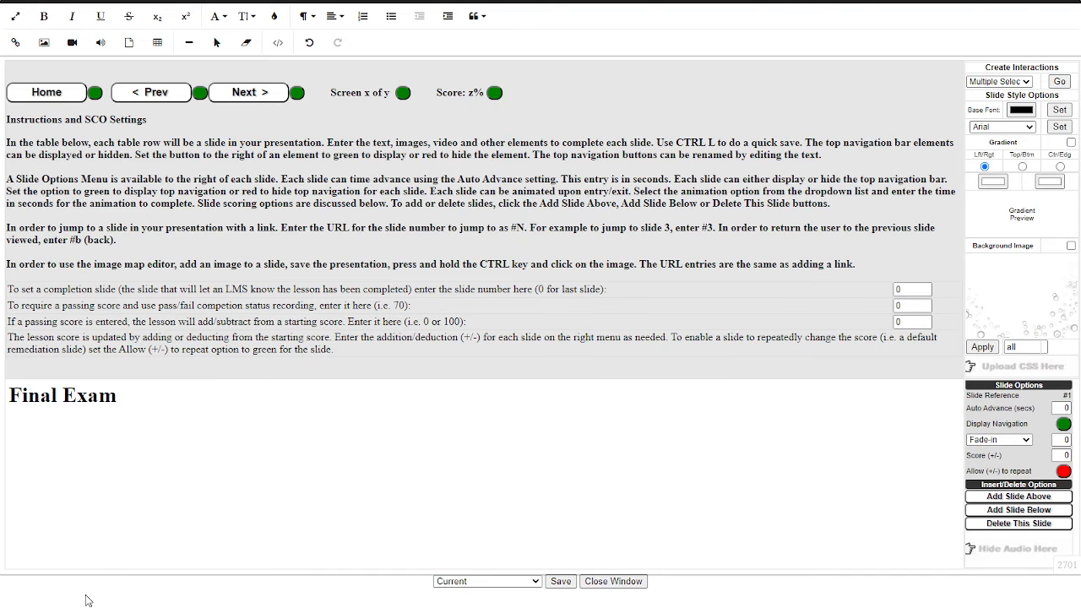
left_click(47, 459)
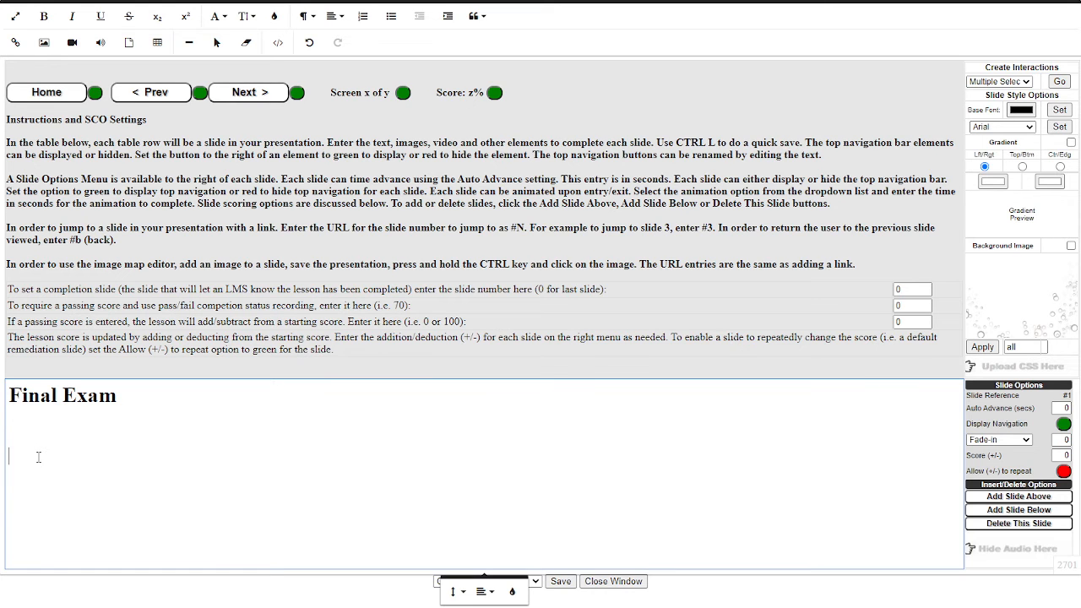
key("ctrl+v")
scroll(140, 423, "down", 2)
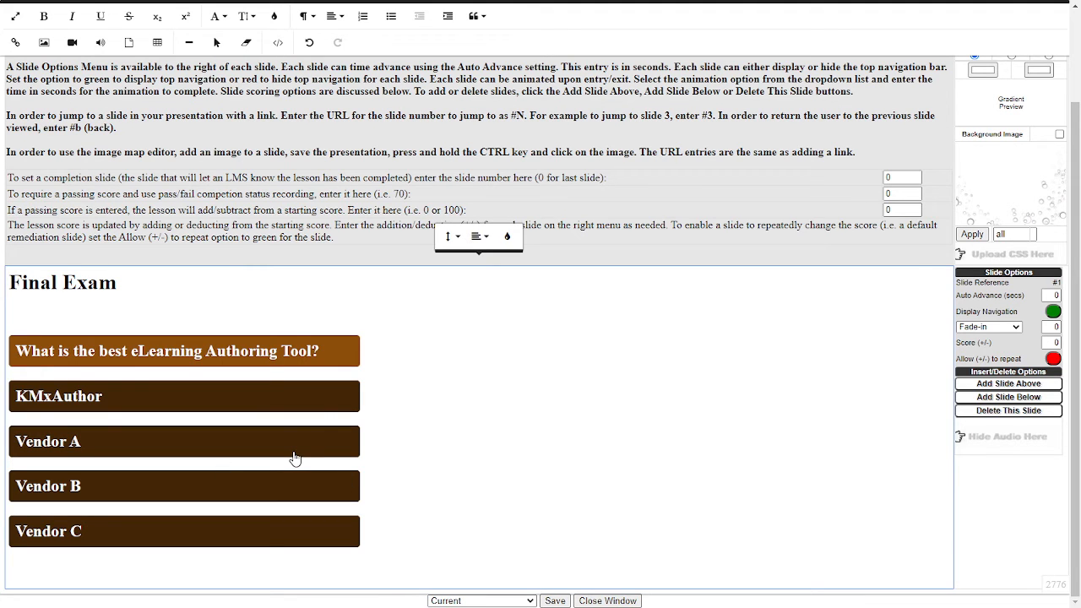
- Open the Final Exam slide's interaction for editing, set its position to Center, and update it in the lesson
left_click(325, 408)
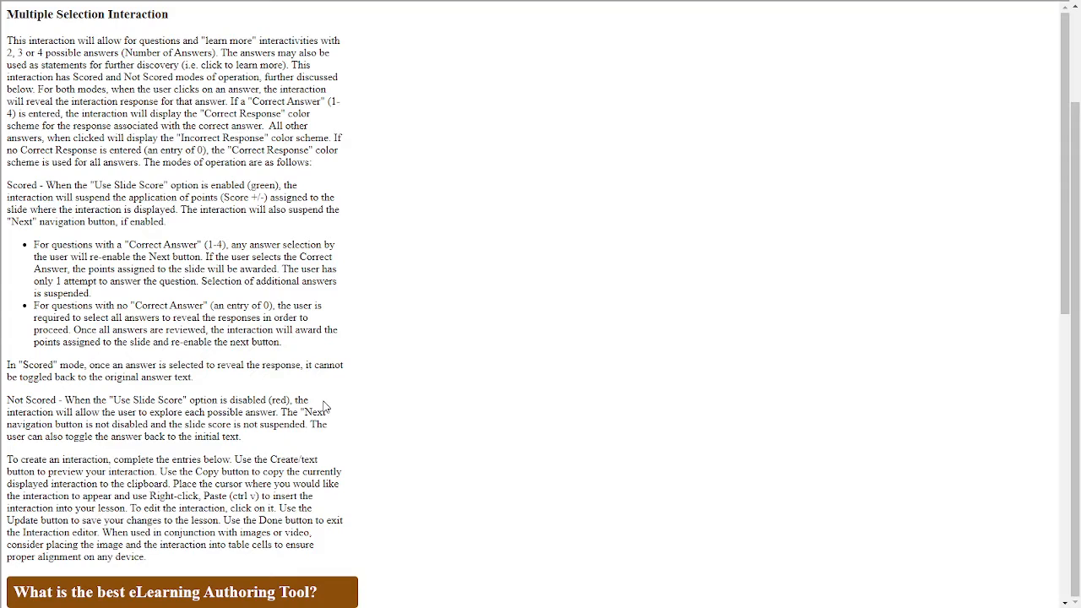
scroll(325, 409, "down", 7)
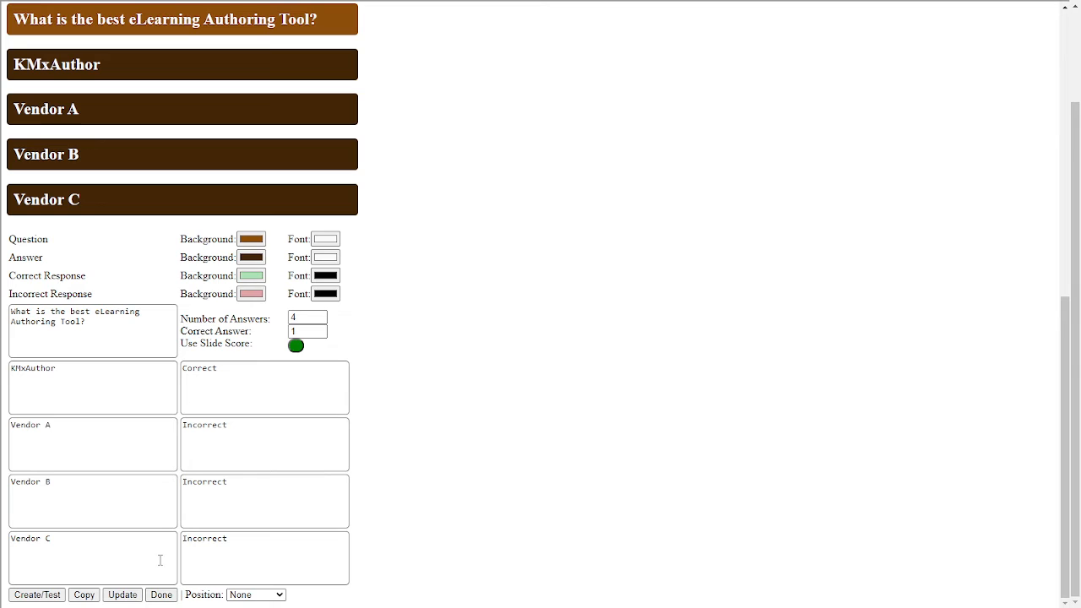
left_click(250, 596)
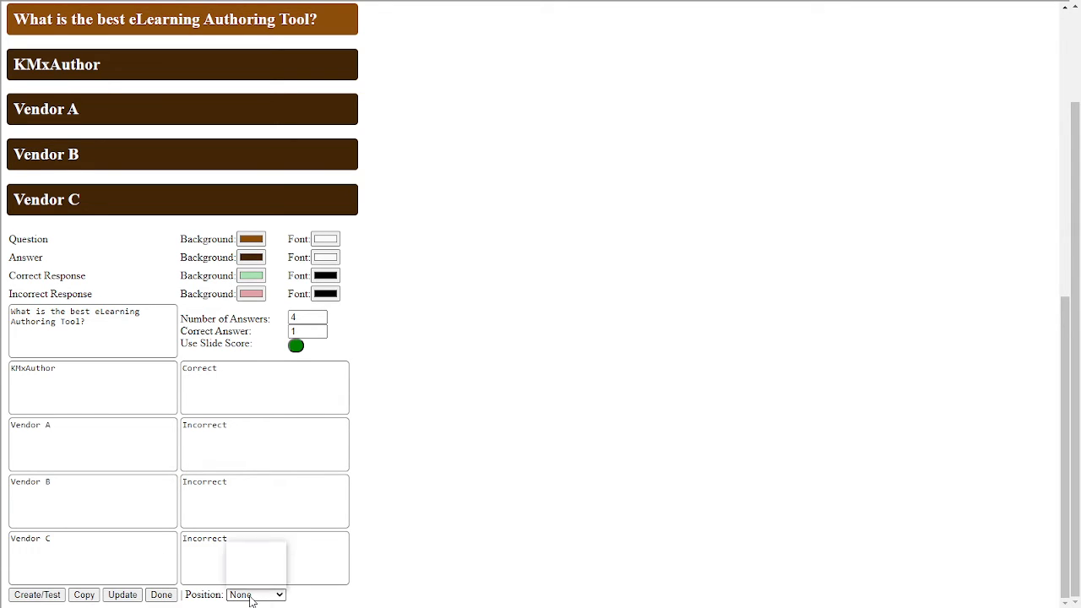
left_click(251, 574)
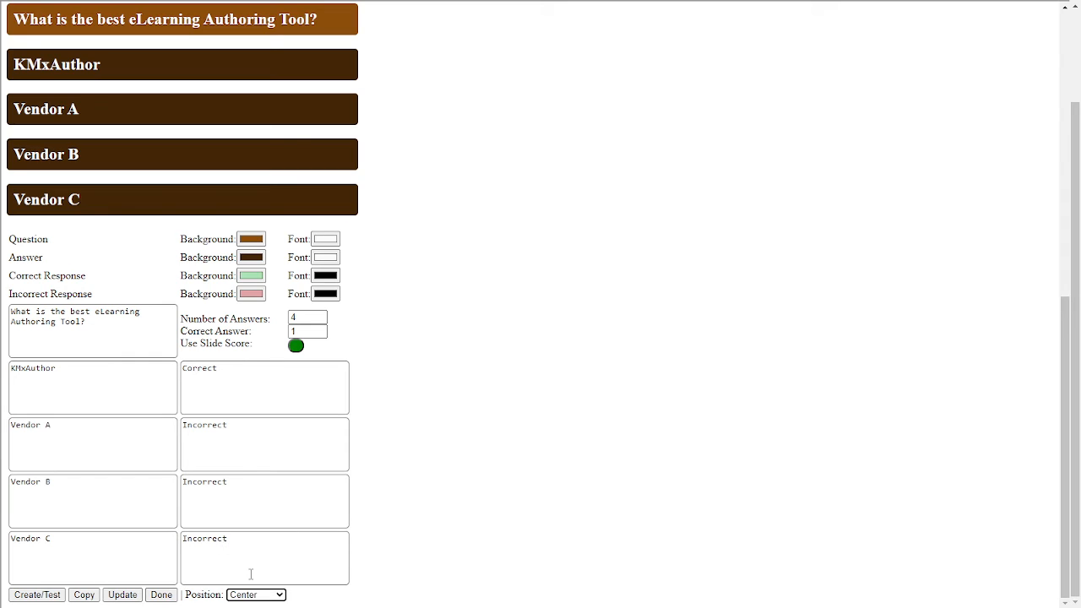
left_click(242, 596)
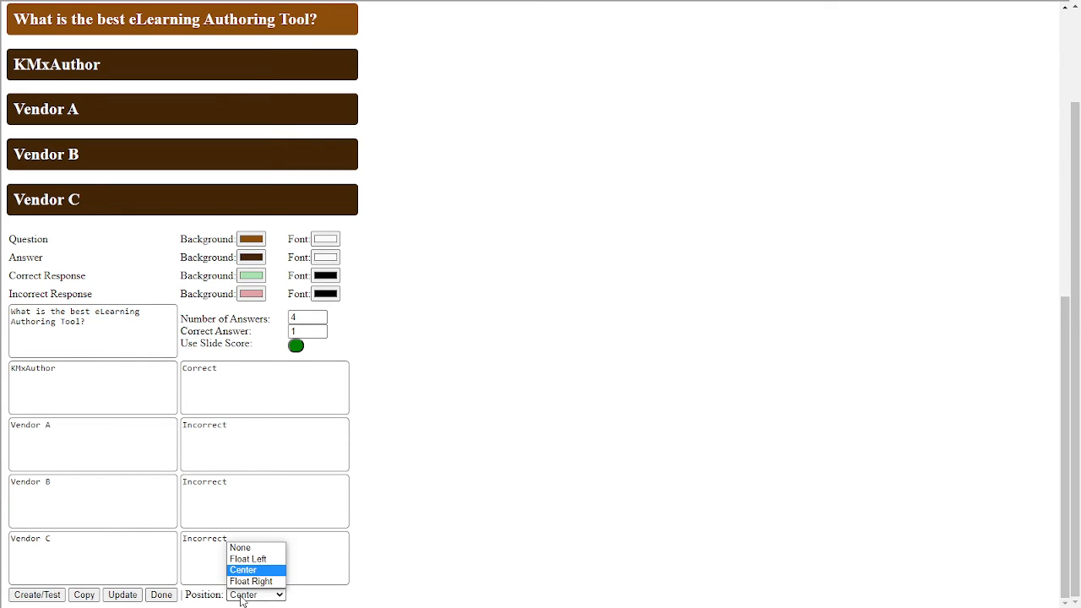
left_click(249, 550)
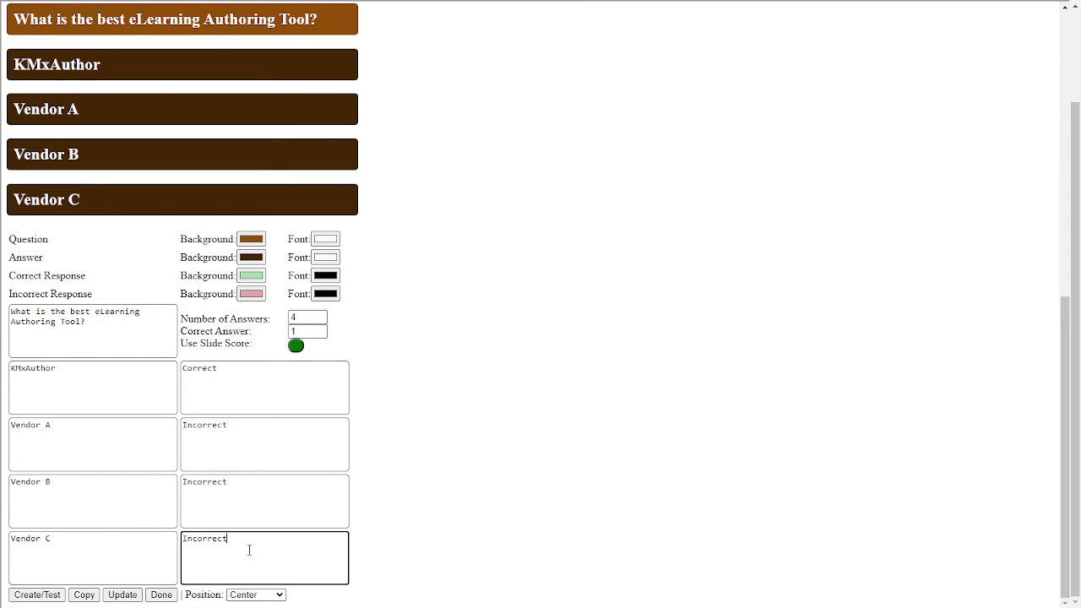
left_click(250, 596)
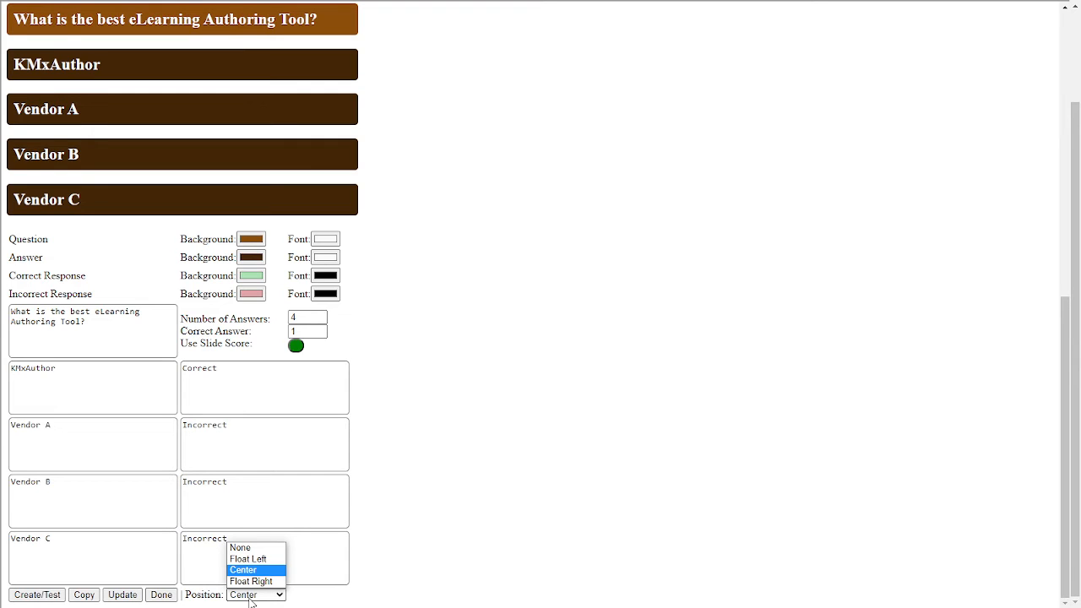
left_click(243, 570)
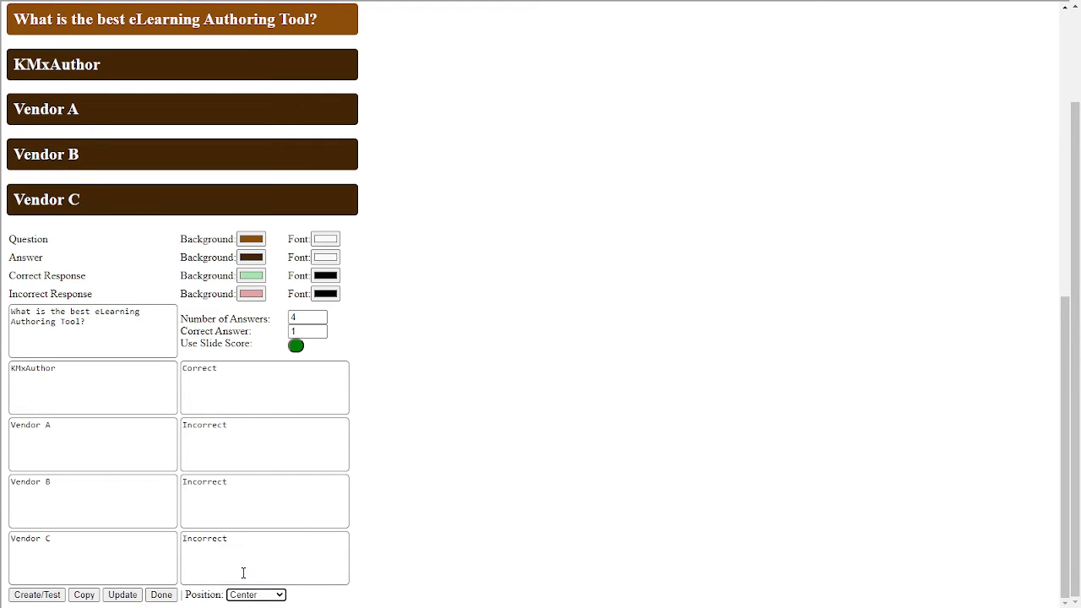
left_click(122, 595)
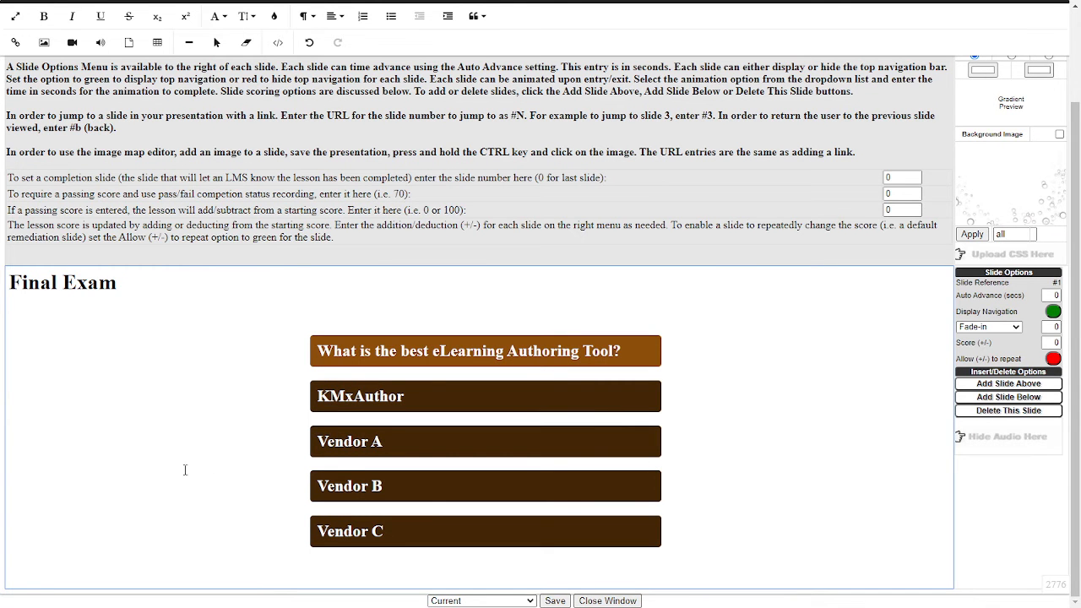
- Add a slide below the Final Exam slide and paste a copy of the centered interaction under the new slide's title
left_click(1009, 397)
scroll(895, 393, "down", 3)
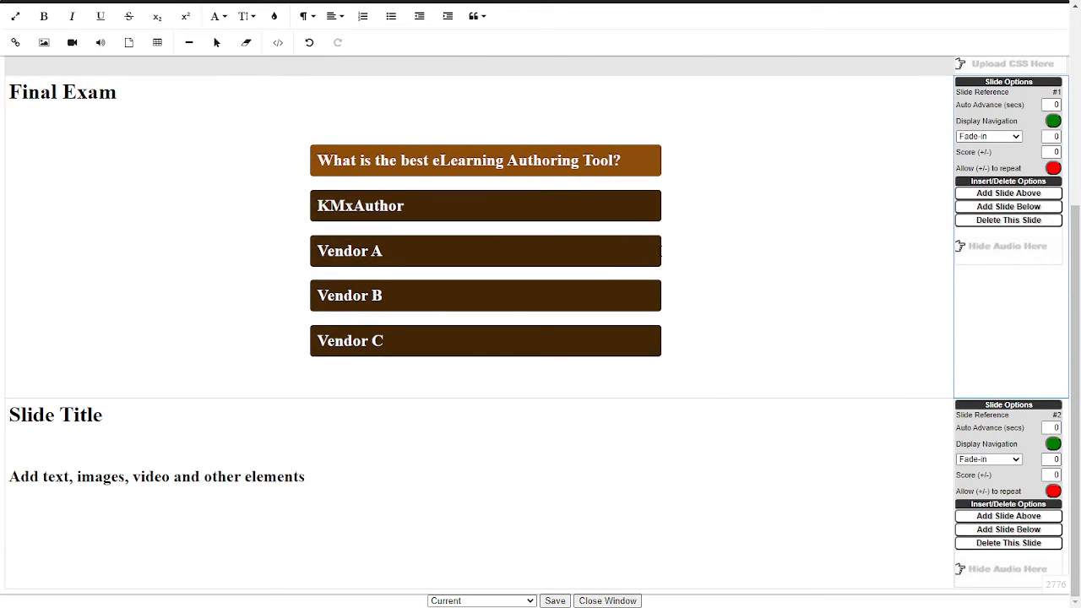
left_click(632, 264)
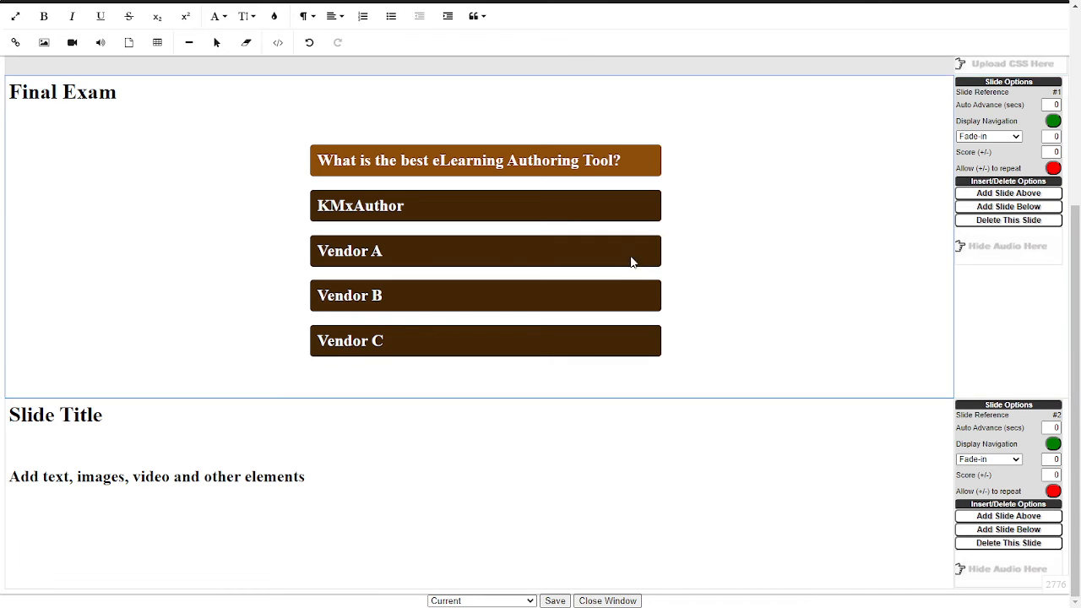
scroll(555, 293, "down", 3)
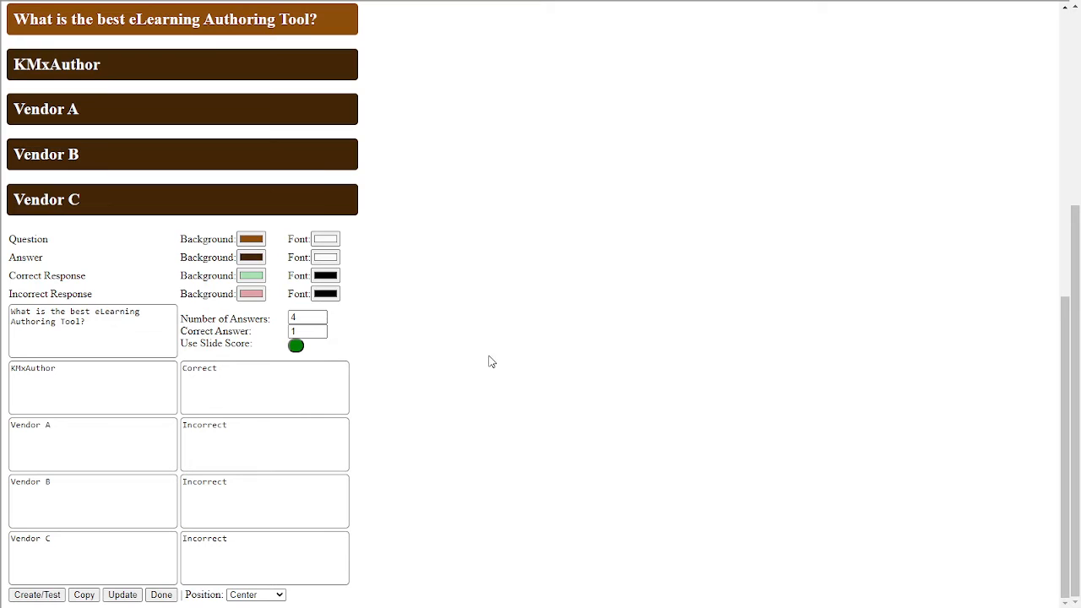
left_click(85, 596)
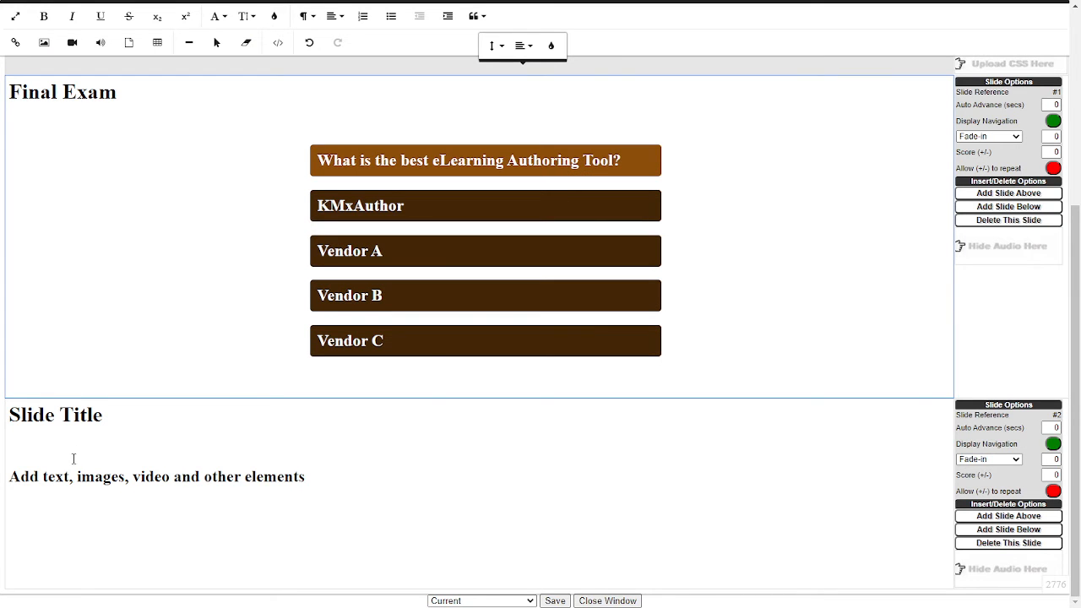
left_click(72, 449)
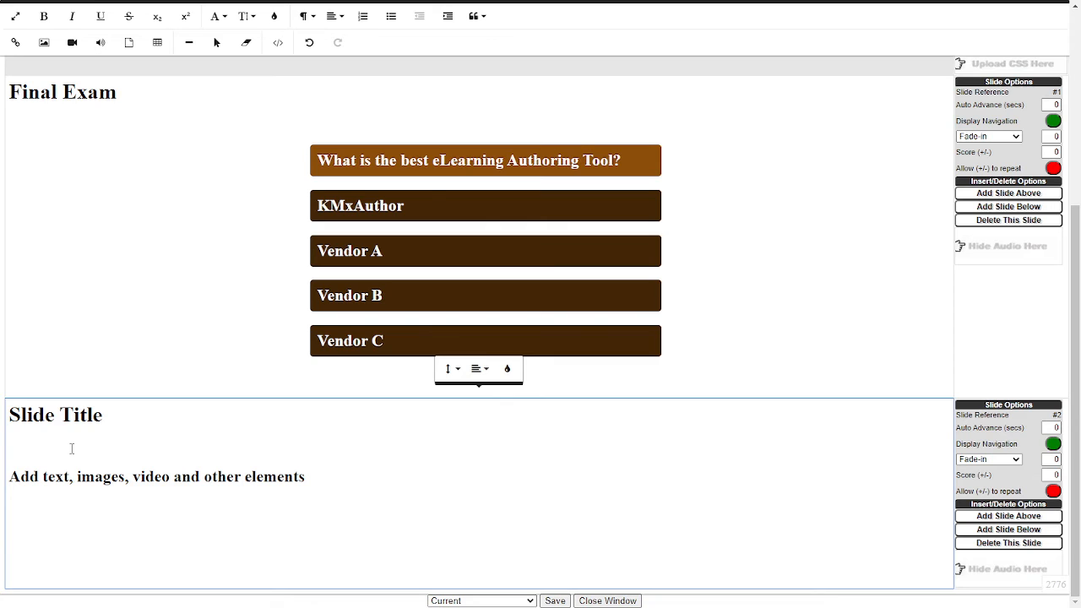
key("ctrl+v")
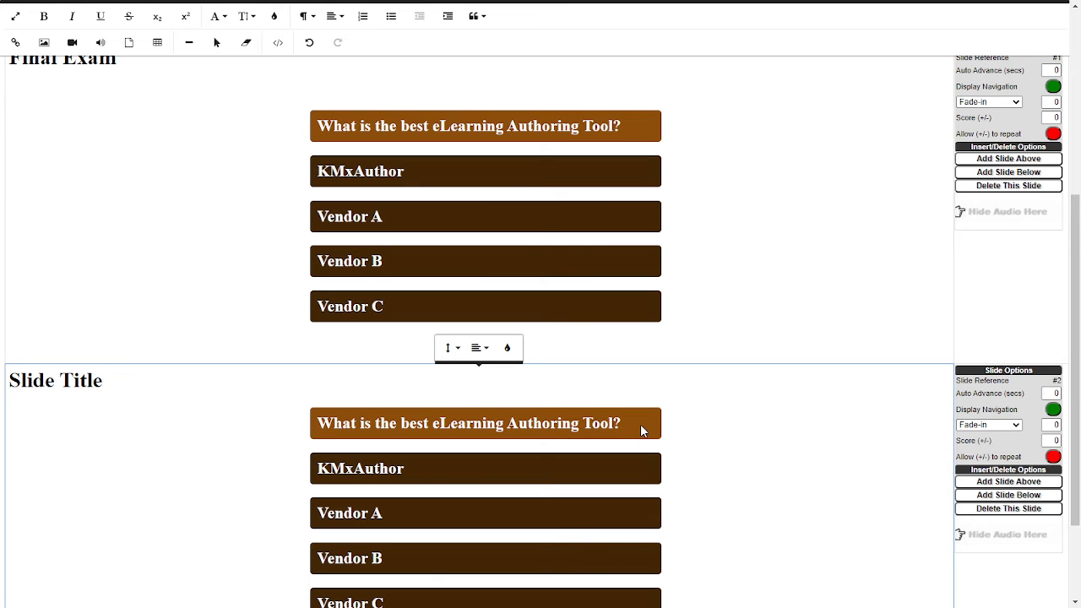
scroll(641, 430, "up", 1)
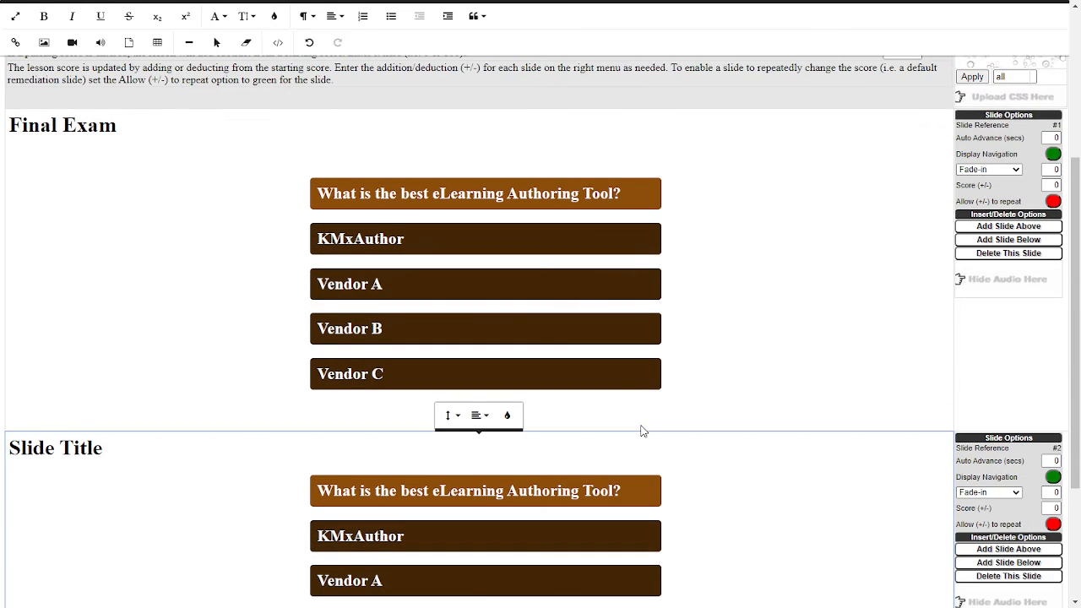
scroll(641, 430, "down", 2)
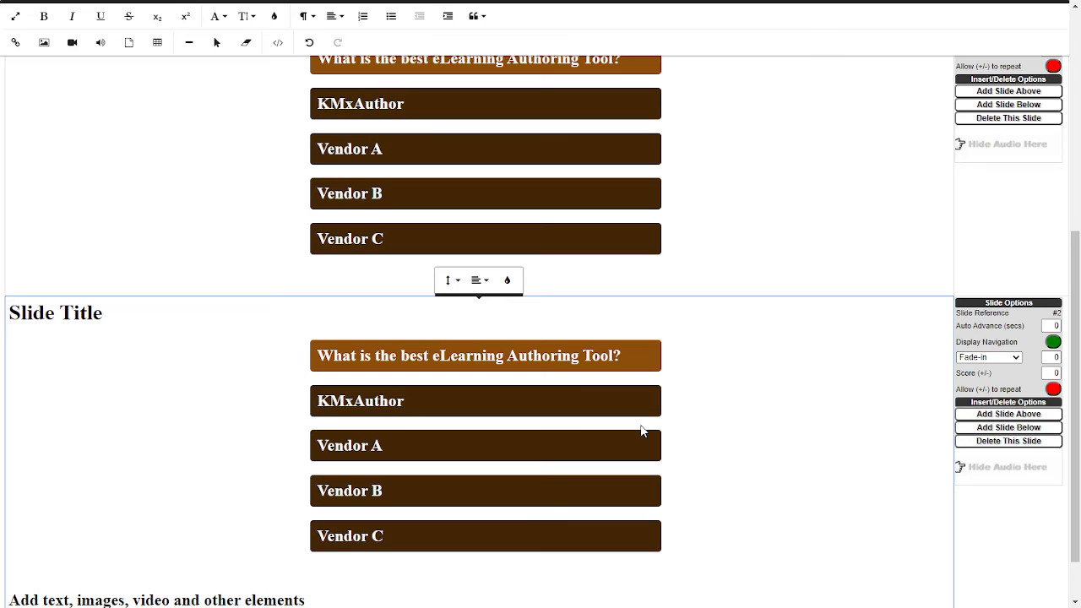